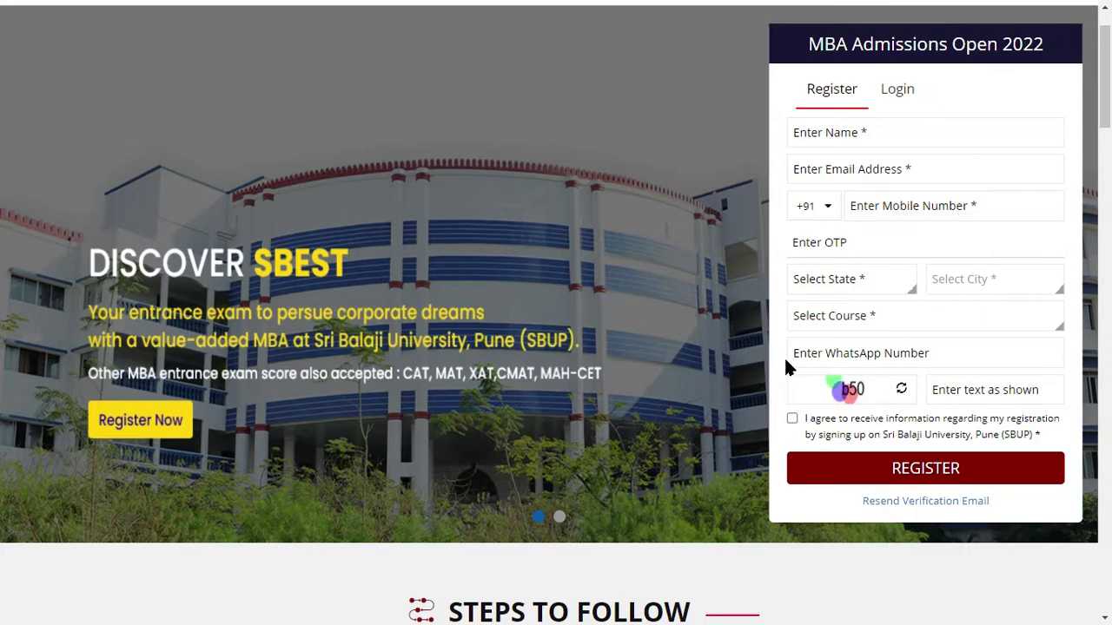
Agree to receive registration information and submit the MBA admissions registration form.
scroll(793, 356, down, 2)
click(980, 310)
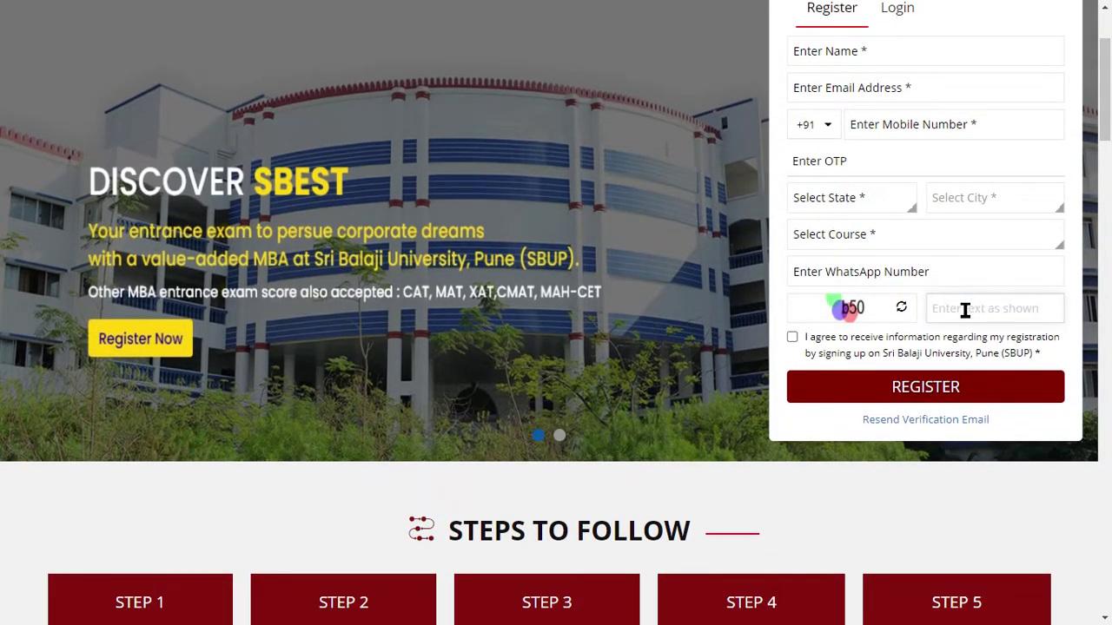
click(792, 337)
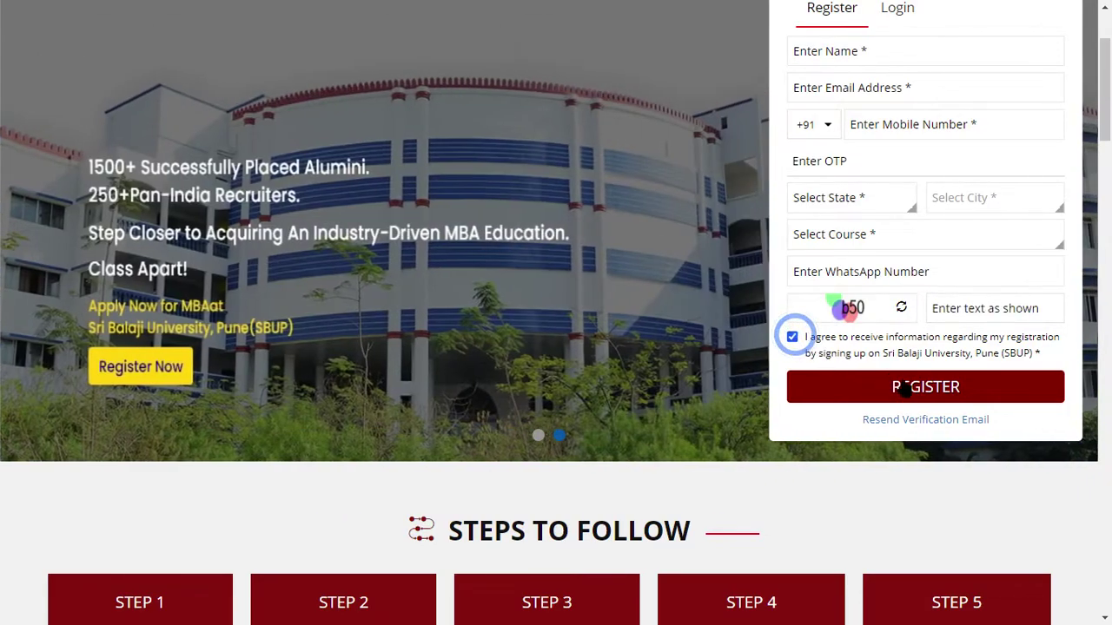
click(953, 400)
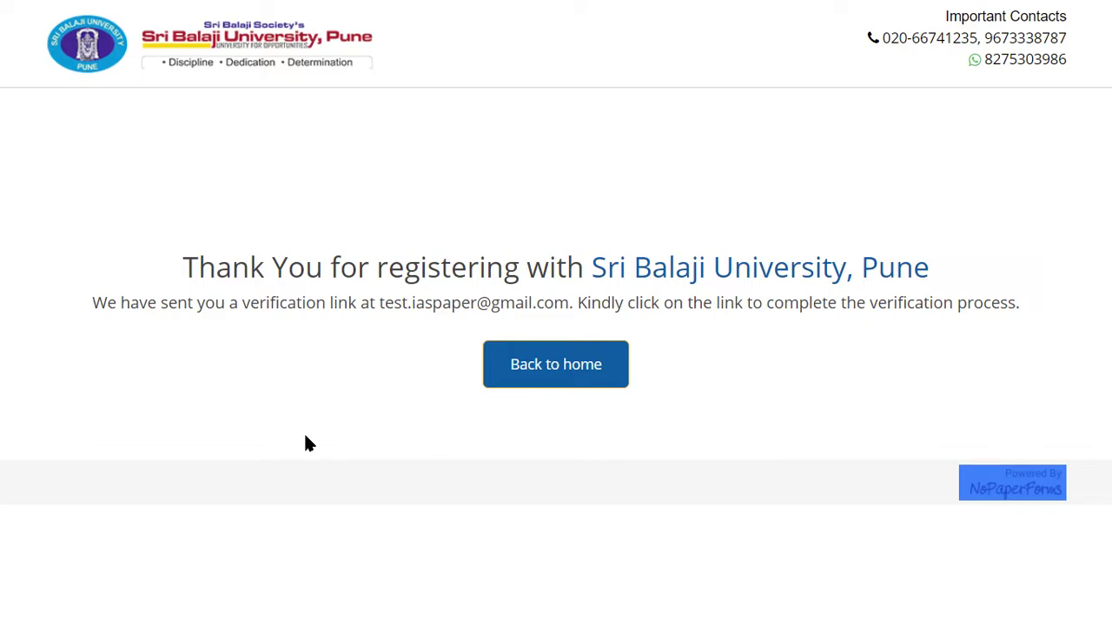
Examine the registration confirmation for the verification address and link instructions, and return to the home page.
drag(382, 302, 550, 312)
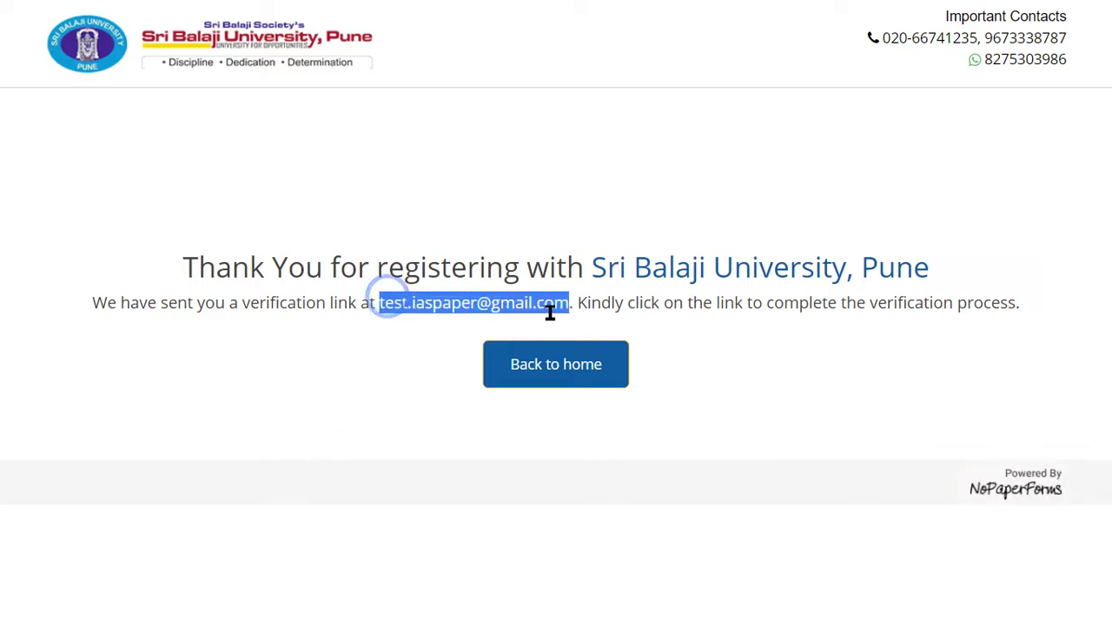
click(387, 375)
drag(381, 304, 624, 309)
click(383, 388)
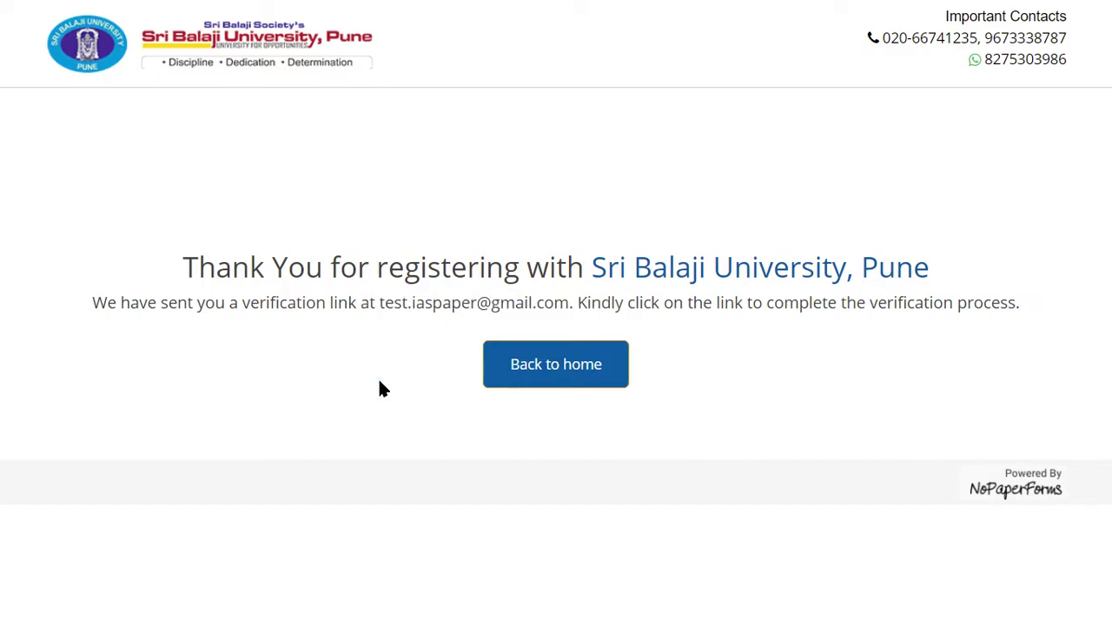
double_click(735, 303)
drag(735, 303, 981, 323)
click(868, 392)
click(598, 451)
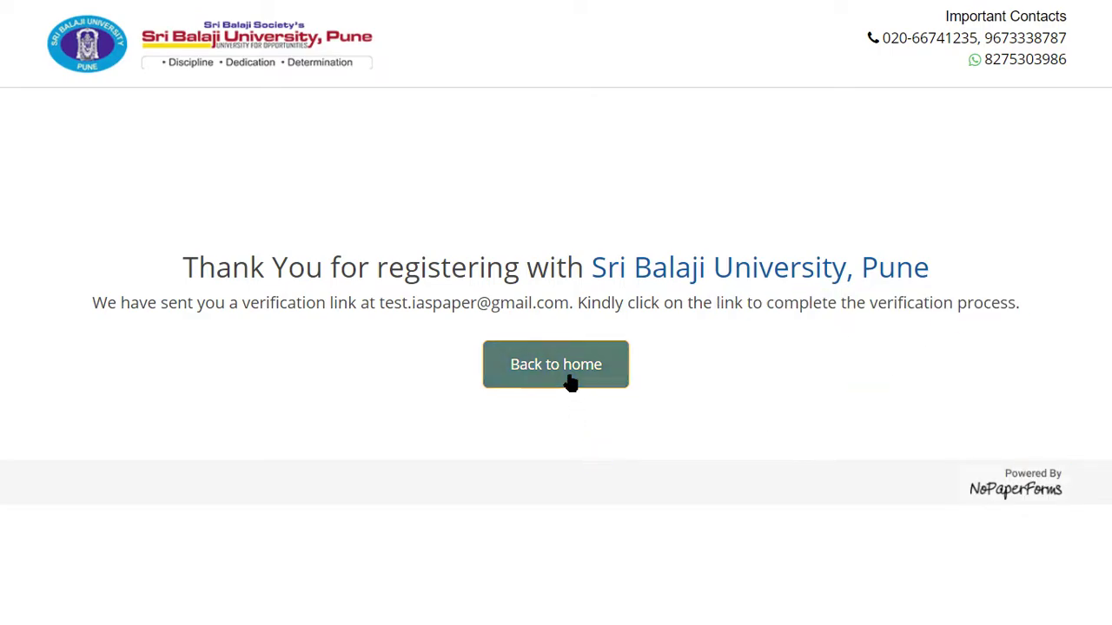
click(571, 383)
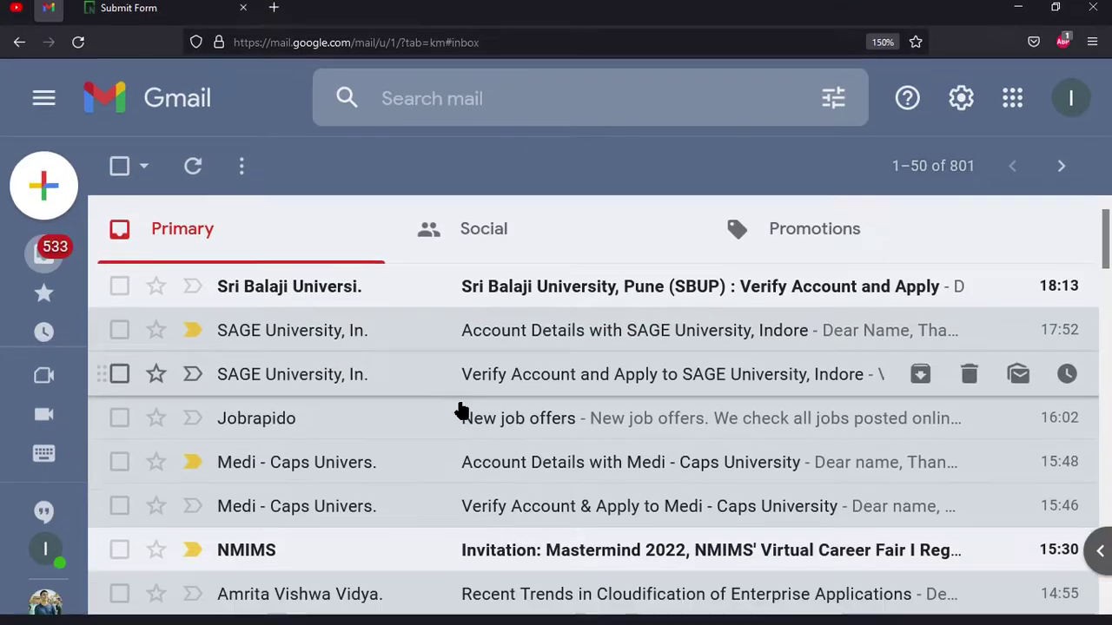
Open the Sri Balaji University "Verify Account and Apply" e-mail and follow its verification link to the application form.
click(278, 288)
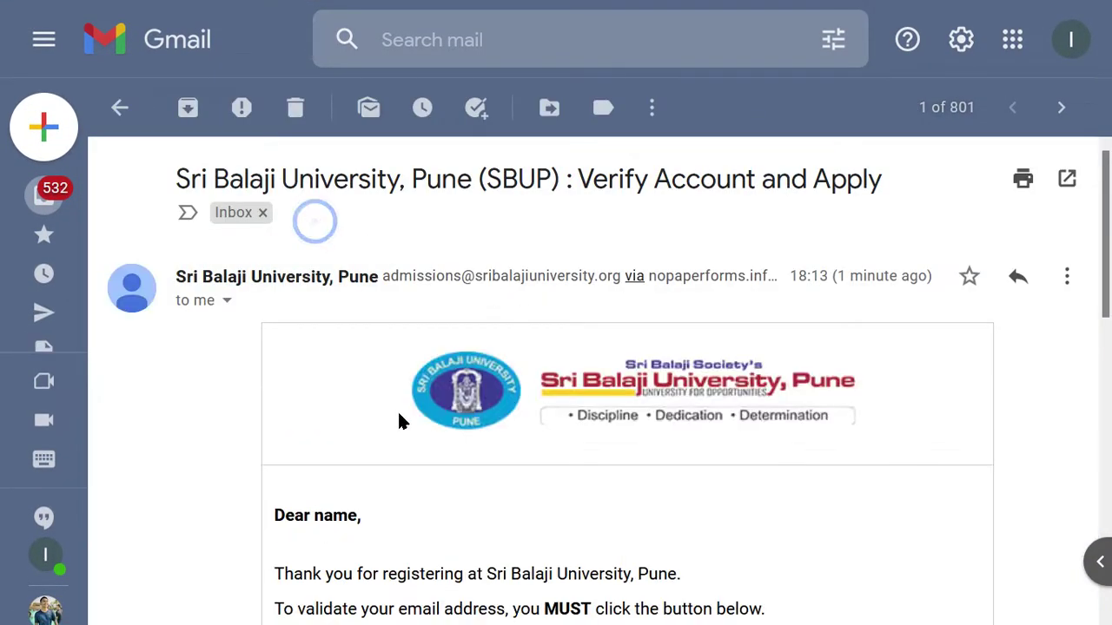
scroll(387, 406, down, 3)
click(402, 401)
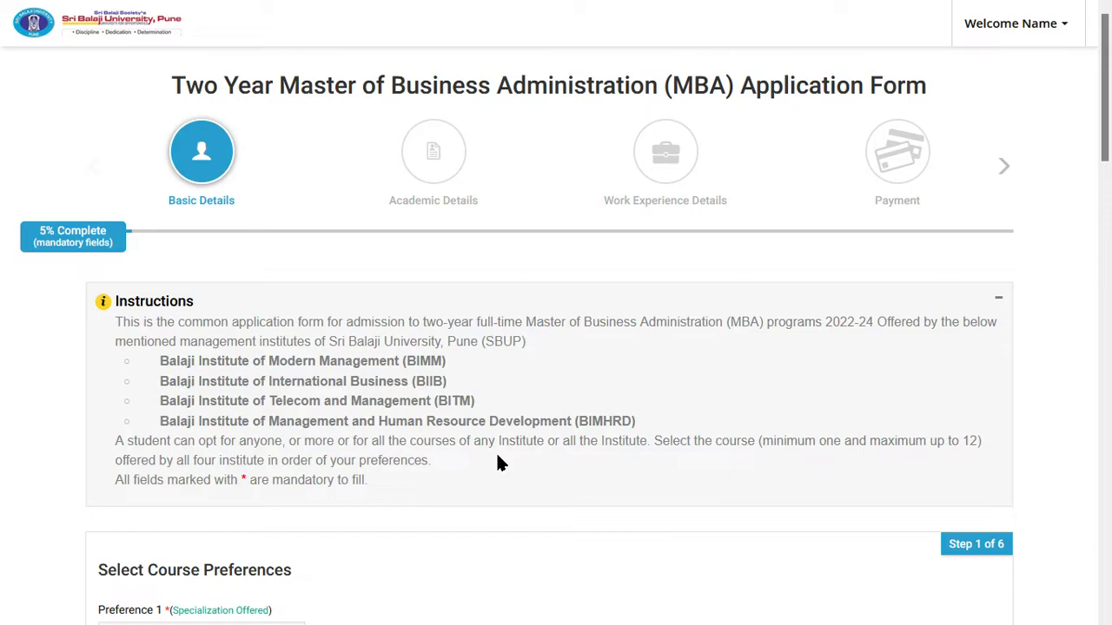
Choose MCA as course Preference 1 and BBA as Preference 2.
scroll(306, 369, down, 3)
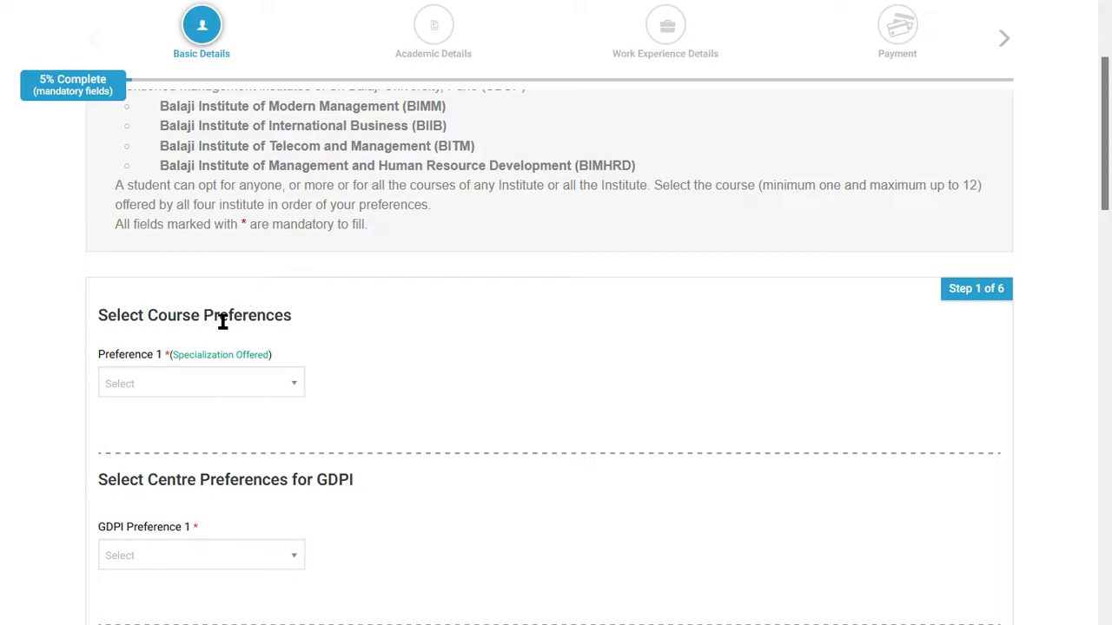
drag(126, 317, 253, 316)
click(361, 343)
scroll(214, 348, down, 1)
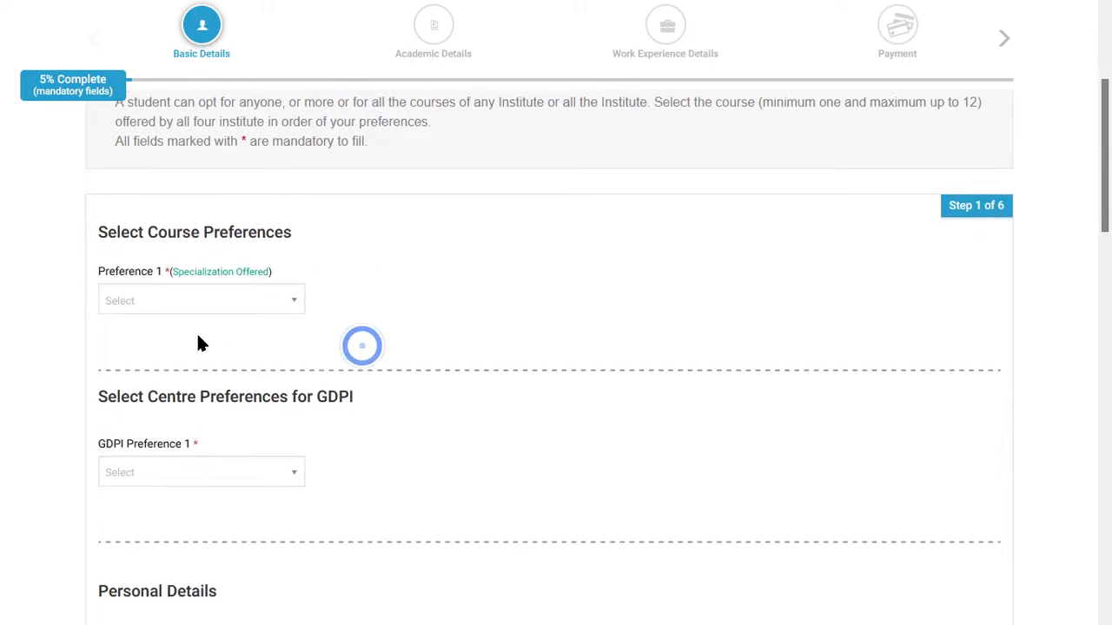
click(141, 311)
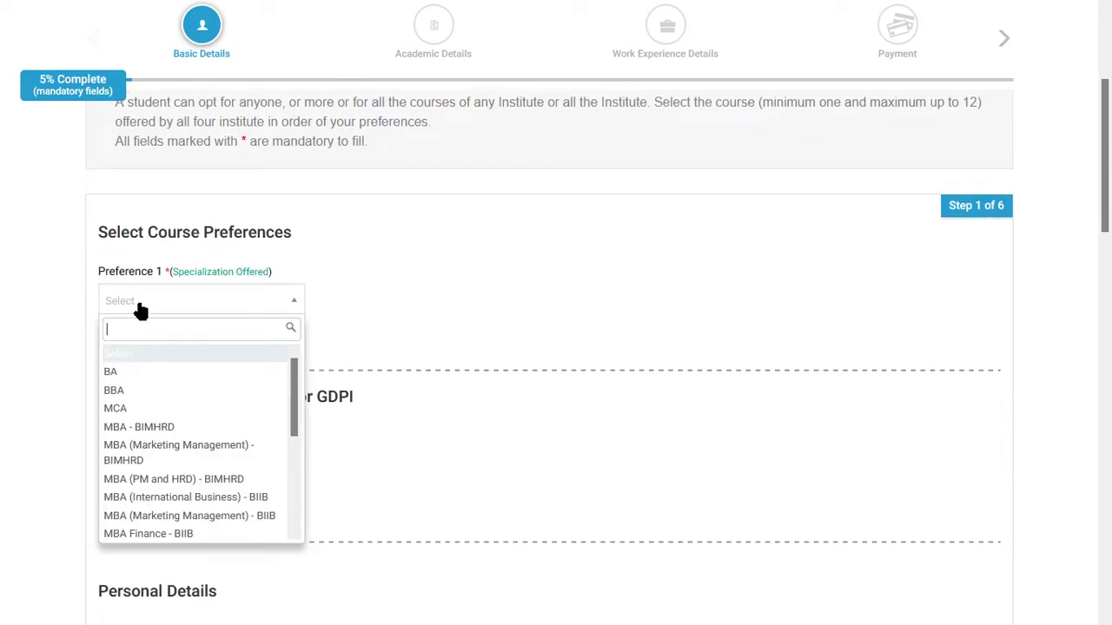
click(144, 410)
click(382, 302)
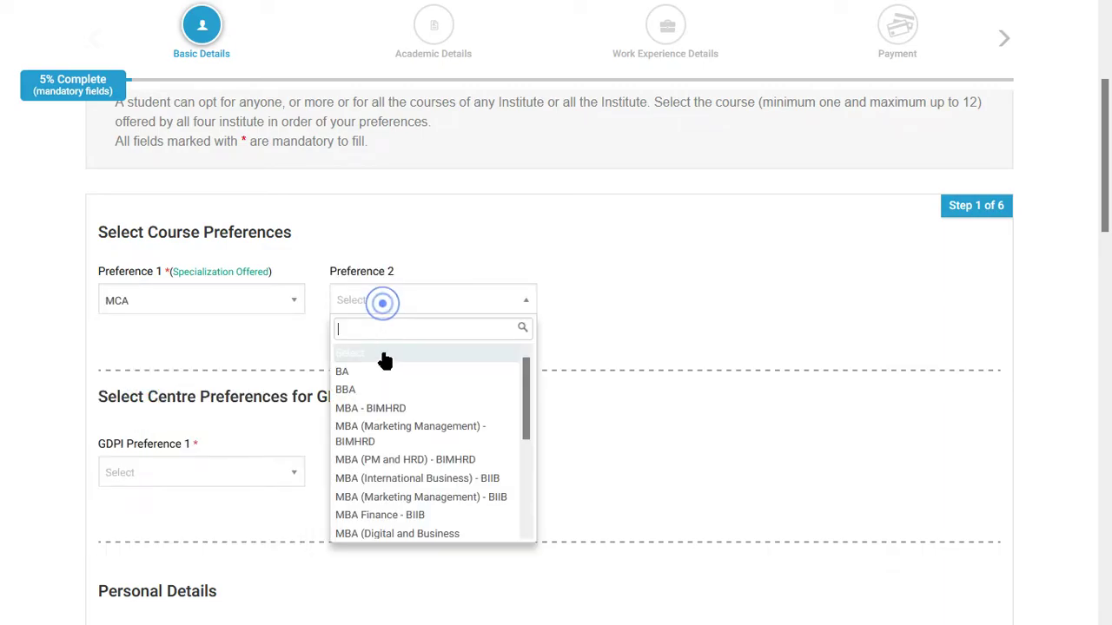
click(383, 388)
Set course Preference 3 to MBA (PM and HRD) - BIMHRD and Preference 4 to MBA (Marketing Management) - BIMHRD.
click(590, 302)
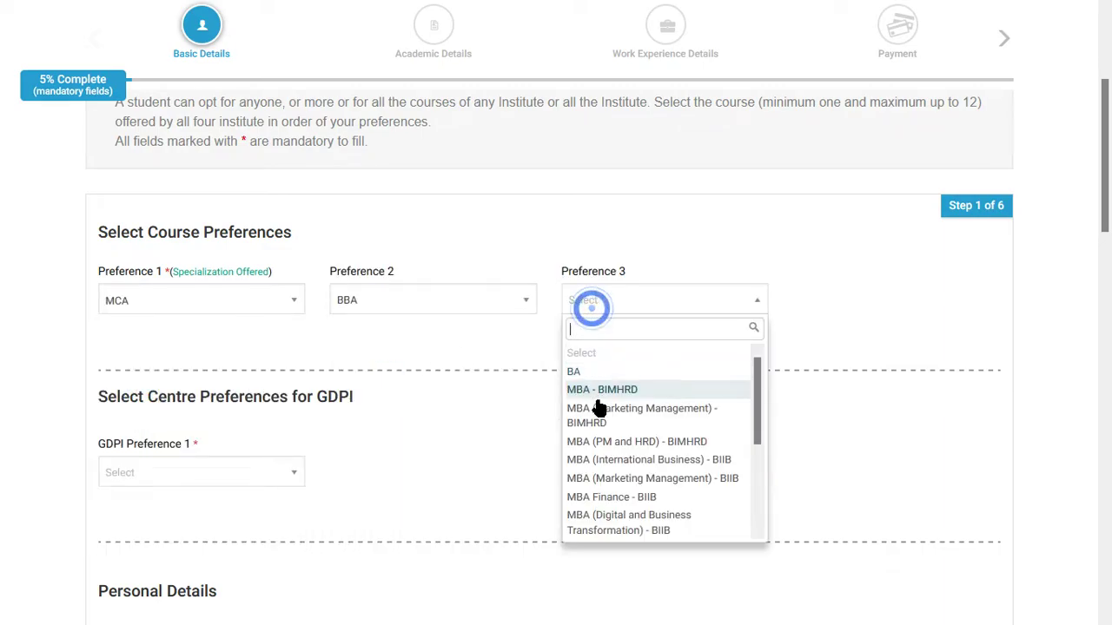
click(593, 445)
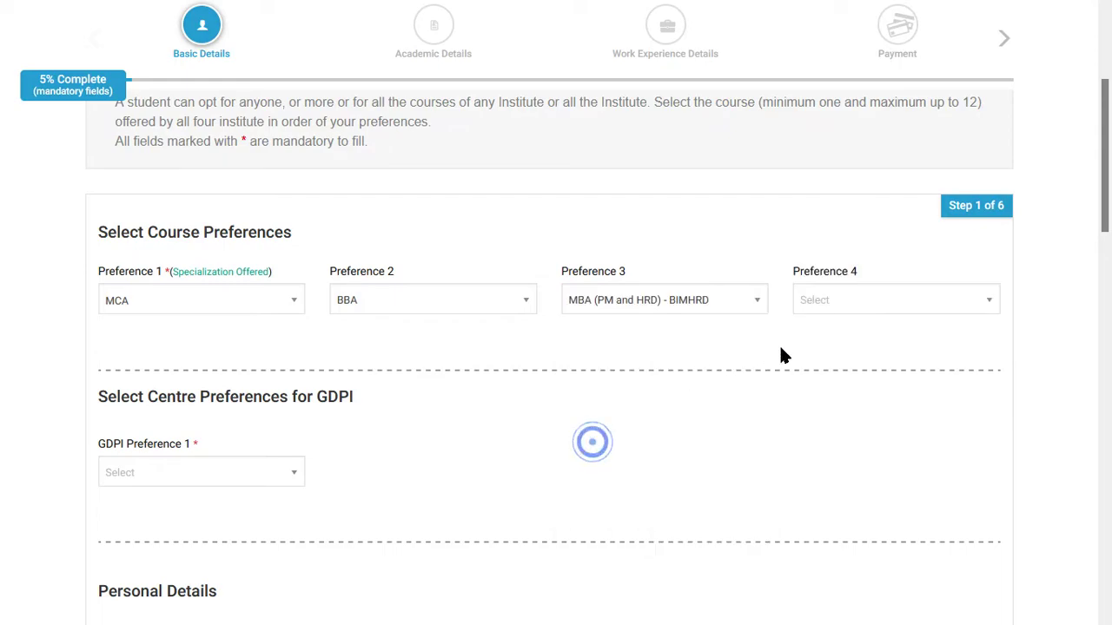
click(848, 300)
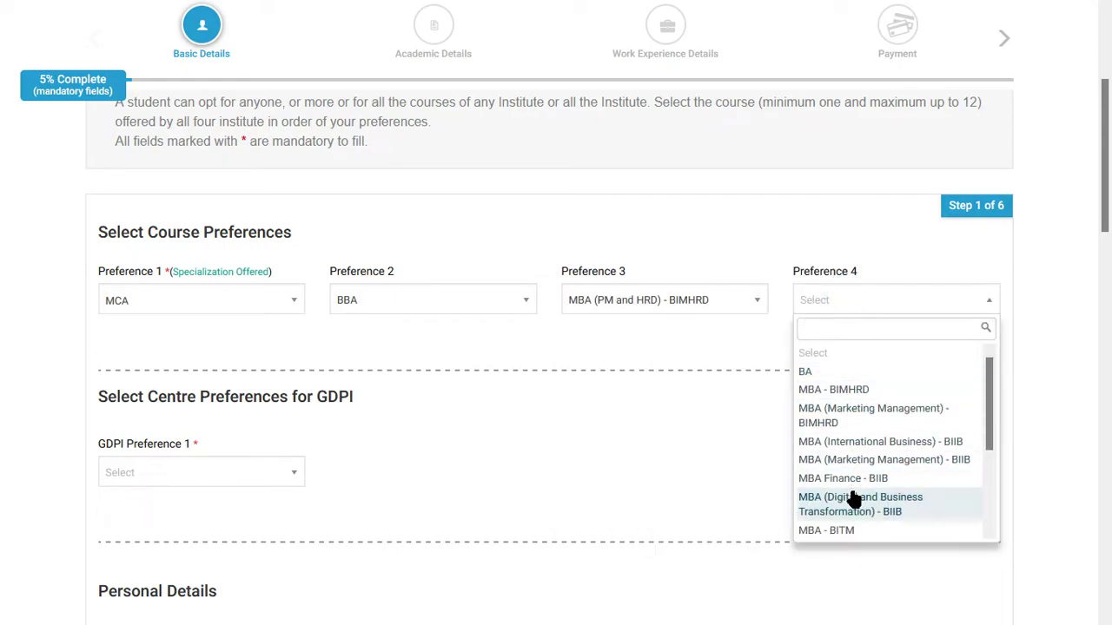
click(831, 423)
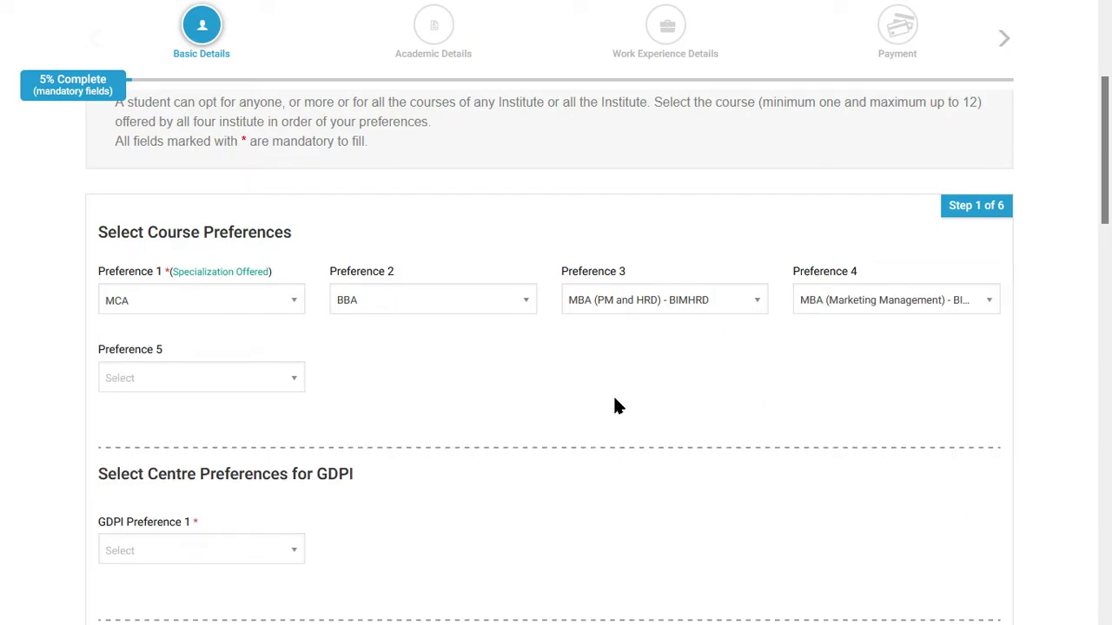
Set course Preference 5 to MBA - BITM and Preference 6 to BCA.
click(174, 382)
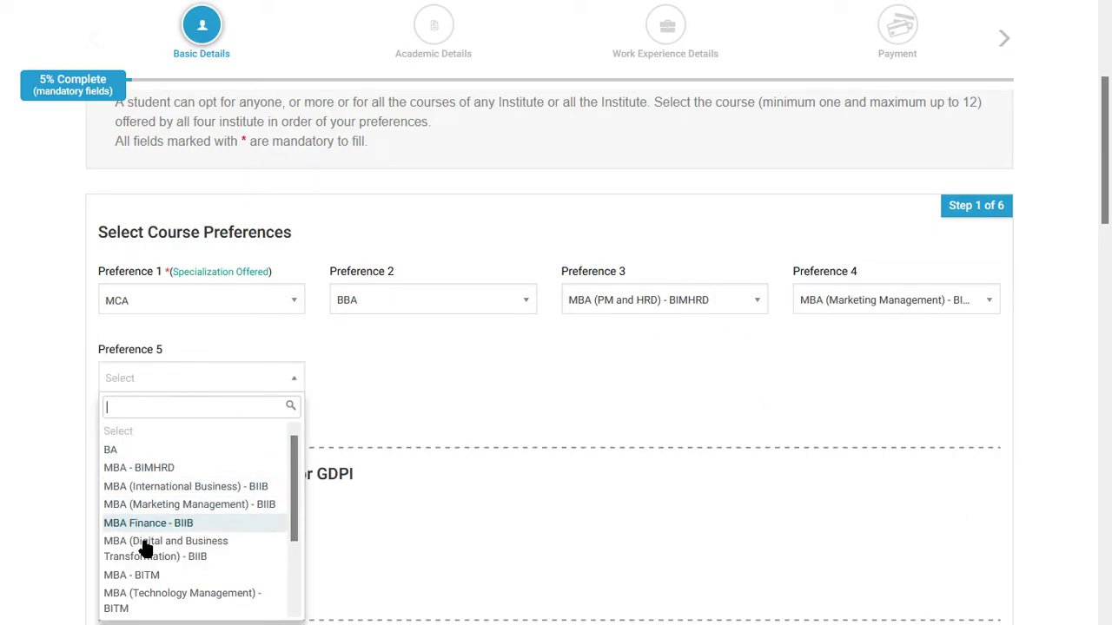
click(122, 578)
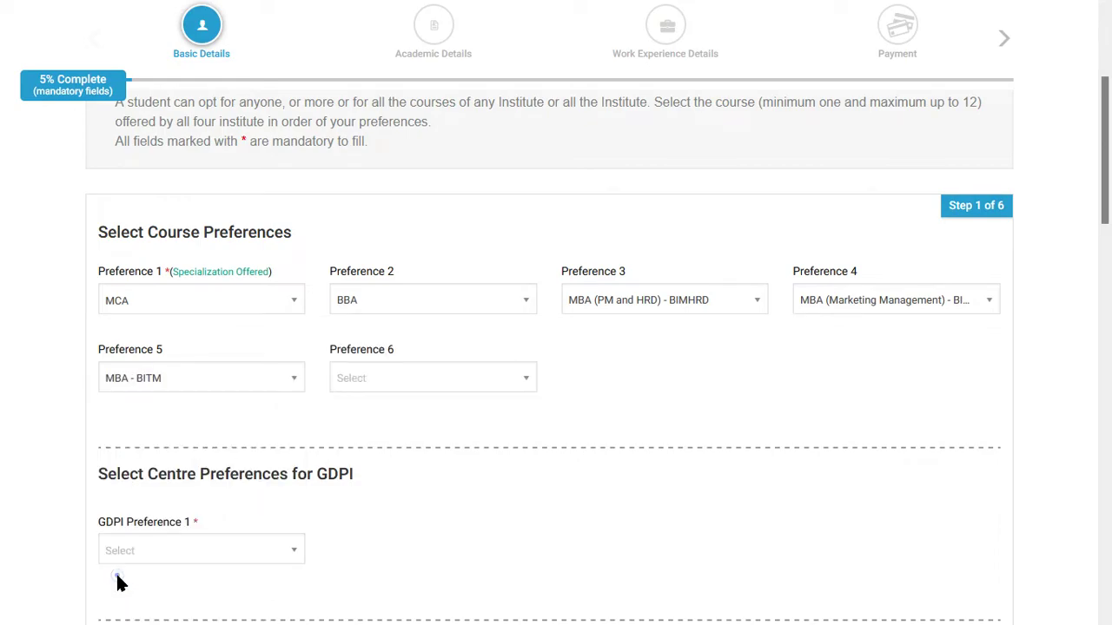
click(365, 380)
scroll(377, 590, down, 2)
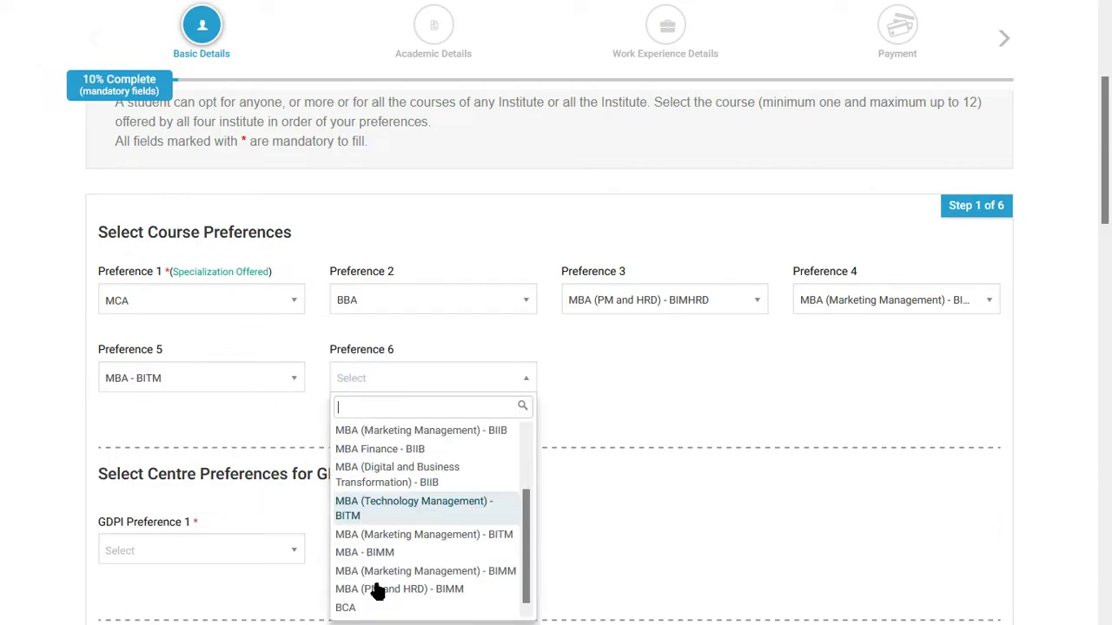
click(368, 604)
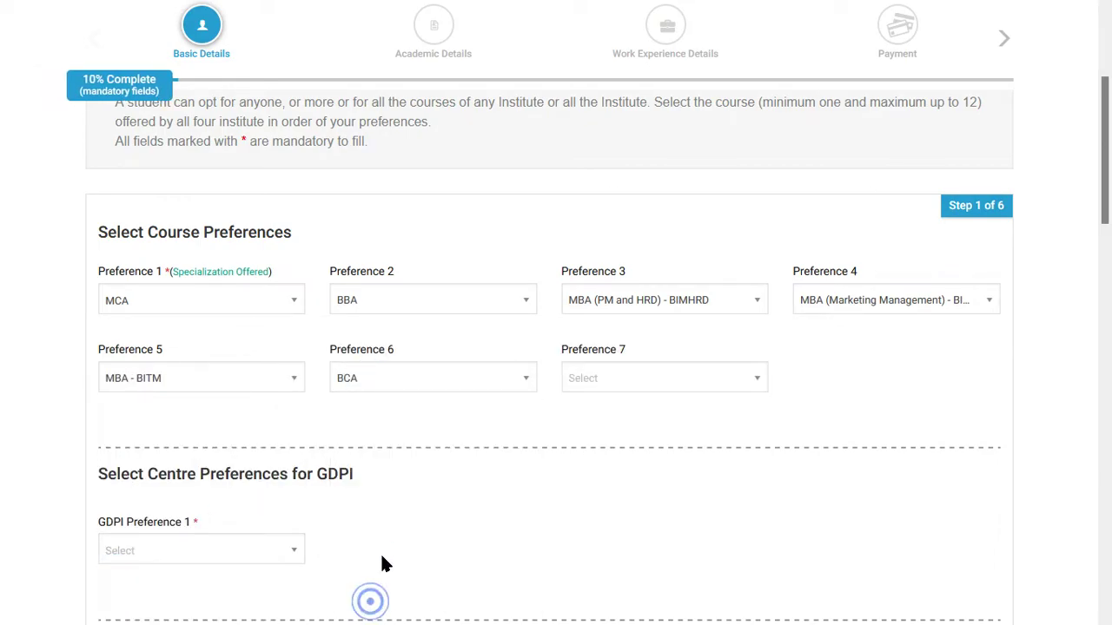
Set course Preference 7 to MBA (Marketing Management) - BIMM and Preference 8 to MBA (International Business) - BIIB.
click(607, 377)
scroll(611, 587, down, 1)
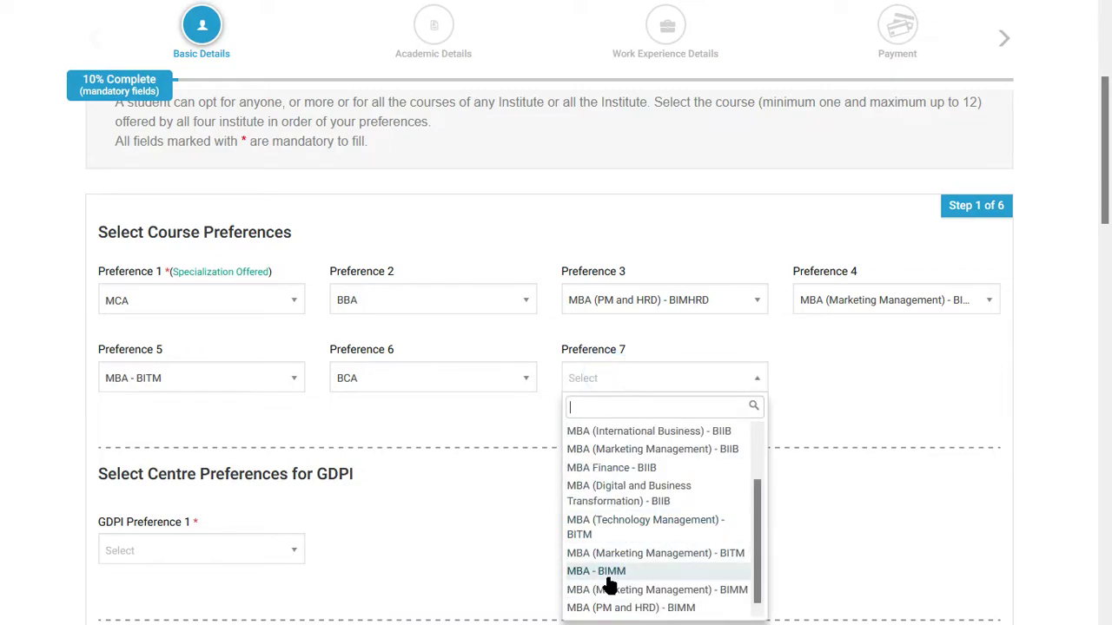
click(594, 590)
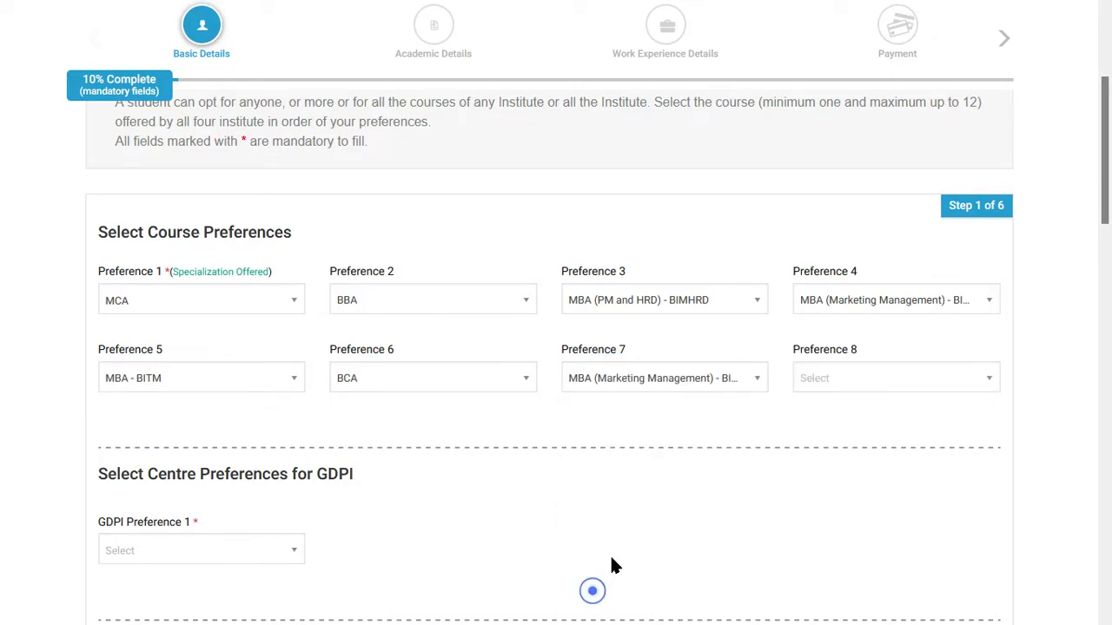
click(836, 369)
click(835, 487)
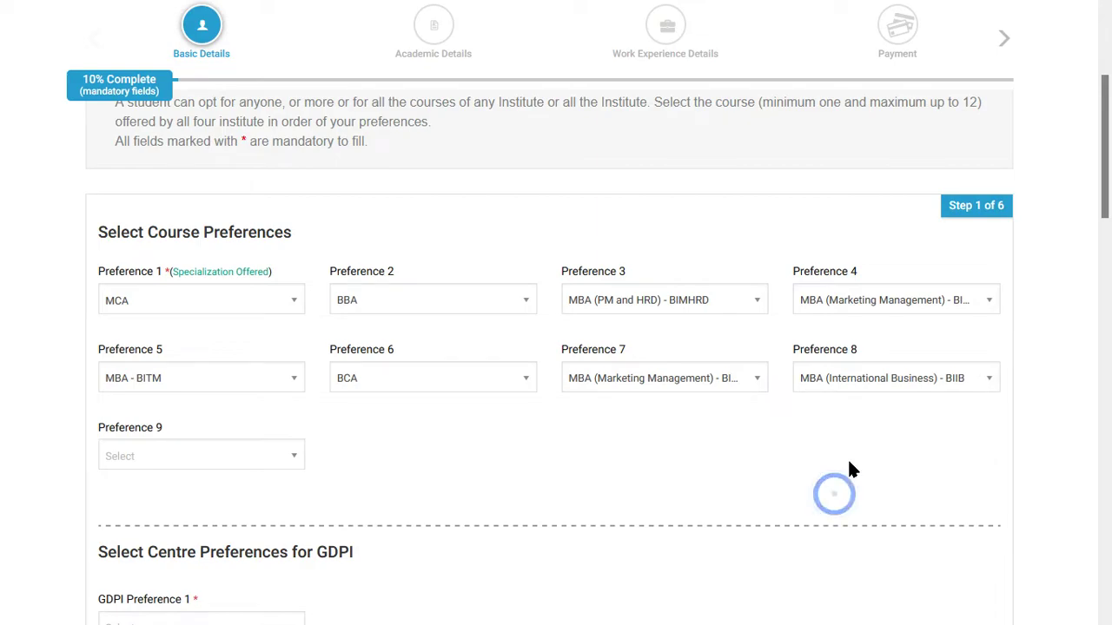
Set course Preference 9 to MBA (Digital and Business Transformation) - BIIB and Preference 10 to MBA Finance - BIIB.
click(283, 461)
scroll(260, 539, down, 1)
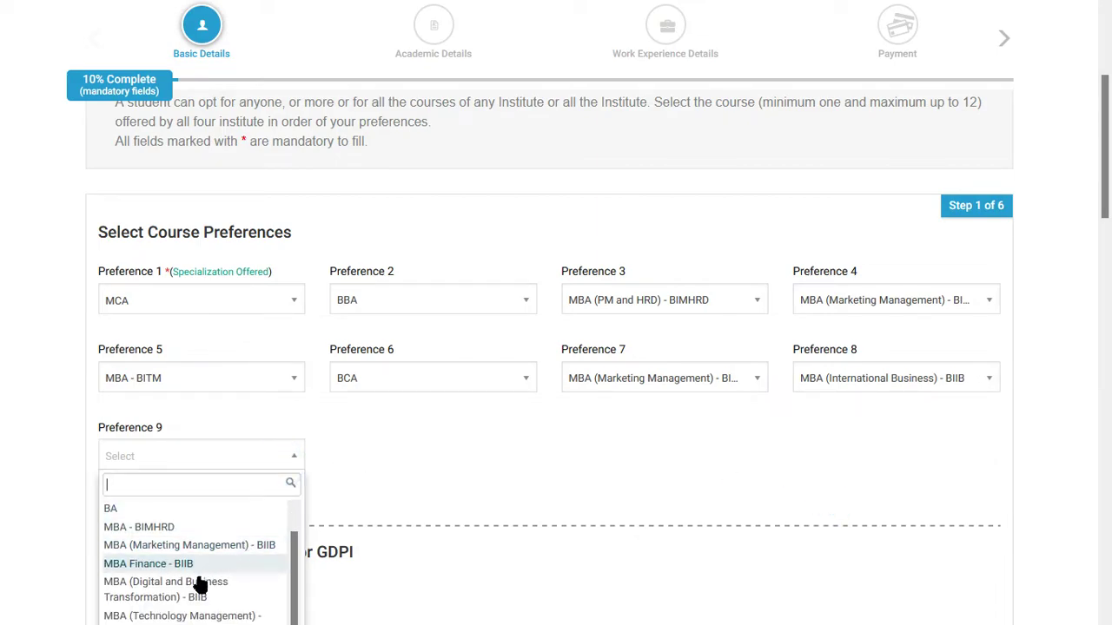
click(230, 584)
click(425, 458)
scroll(471, 461, down, 2)
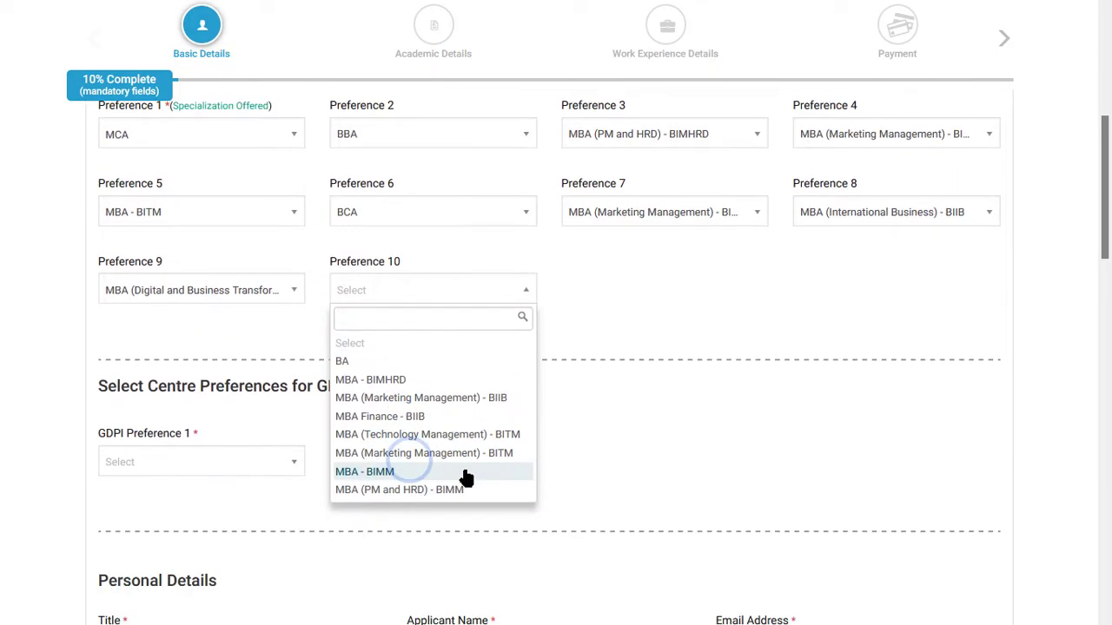
click(385, 416)
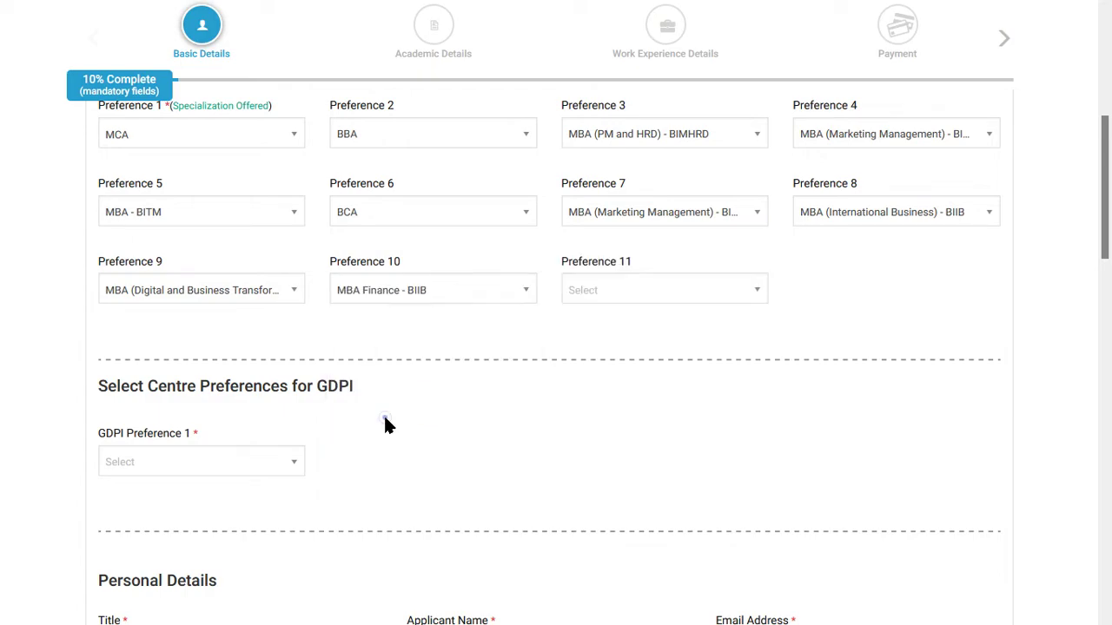
Set course Preference 11 to MBA (PM and HRD) - BIMM and Preference 12 to MBA - BIMM.
click(669, 283)
click(637, 472)
click(818, 284)
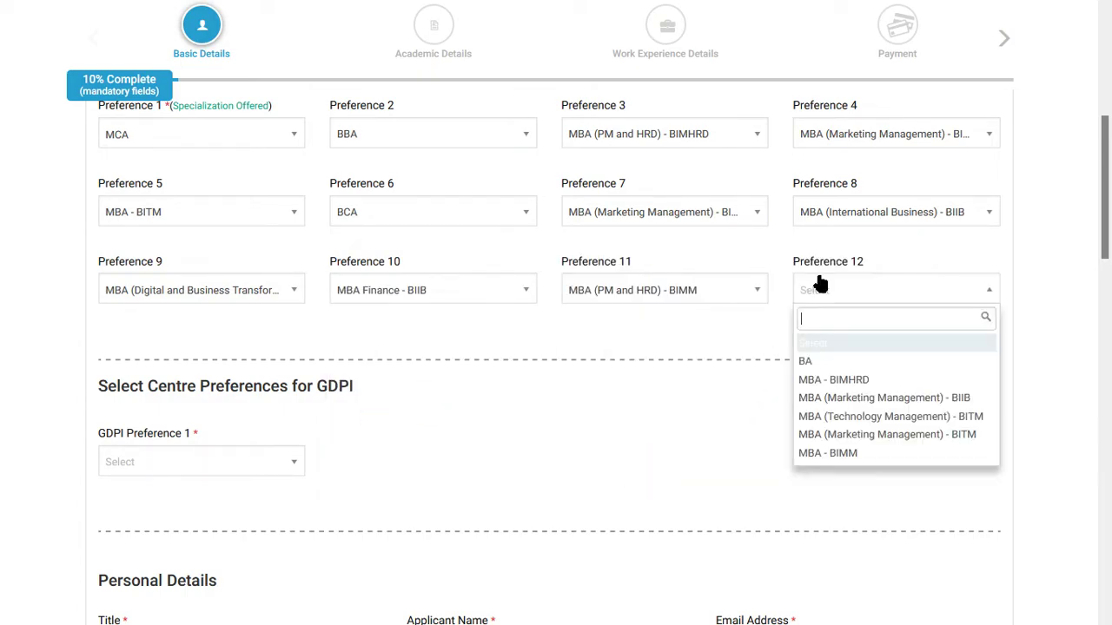
click(833, 450)
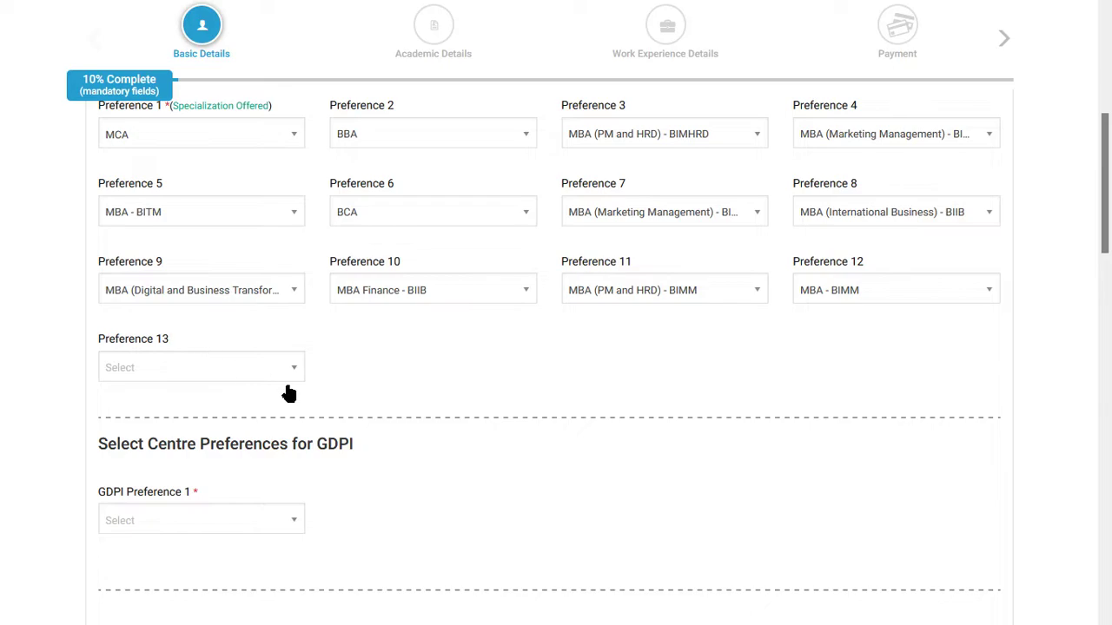
Choose MBA (Technology Management) - BITM as course Preference 13.
scroll(385, 410, up, 2)
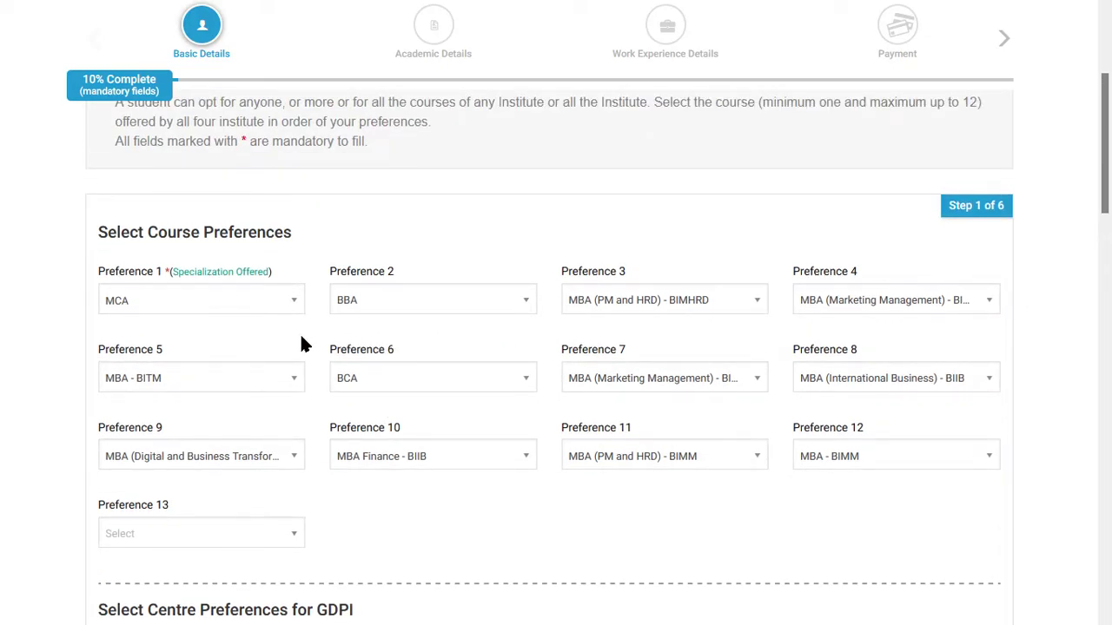
click(216, 540)
scroll(252, 522, down, 2)
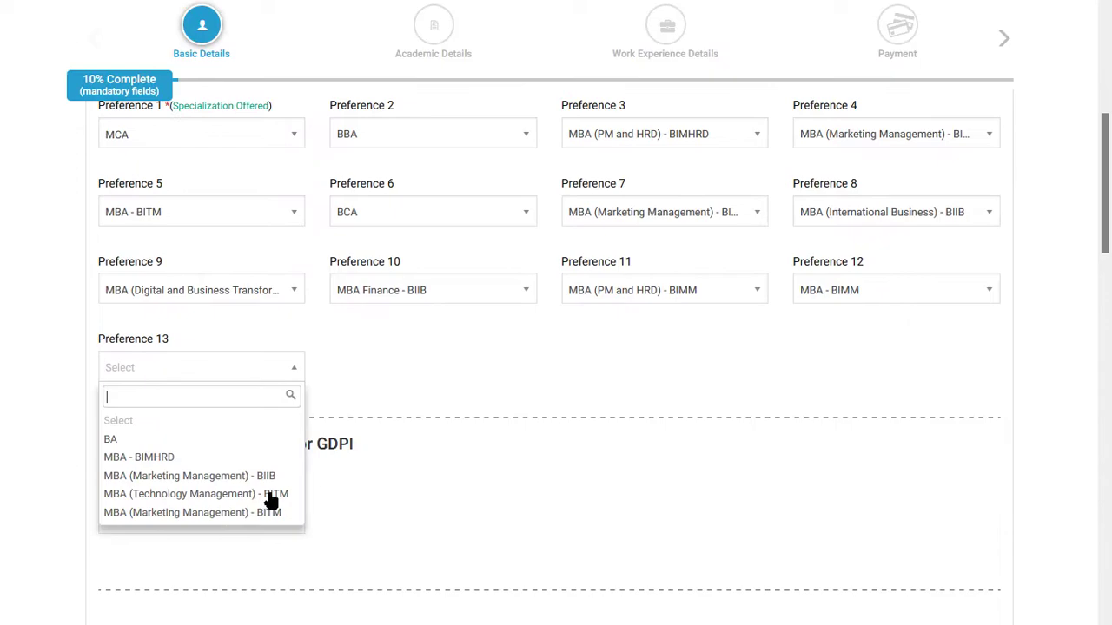
click(179, 498)
Review the chosen course preferences, the options offered for Preference 13 and the GDPI centre preference section.
click(355, 377)
scroll(356, 381, down, 1)
scroll(358, 382, up, 2)
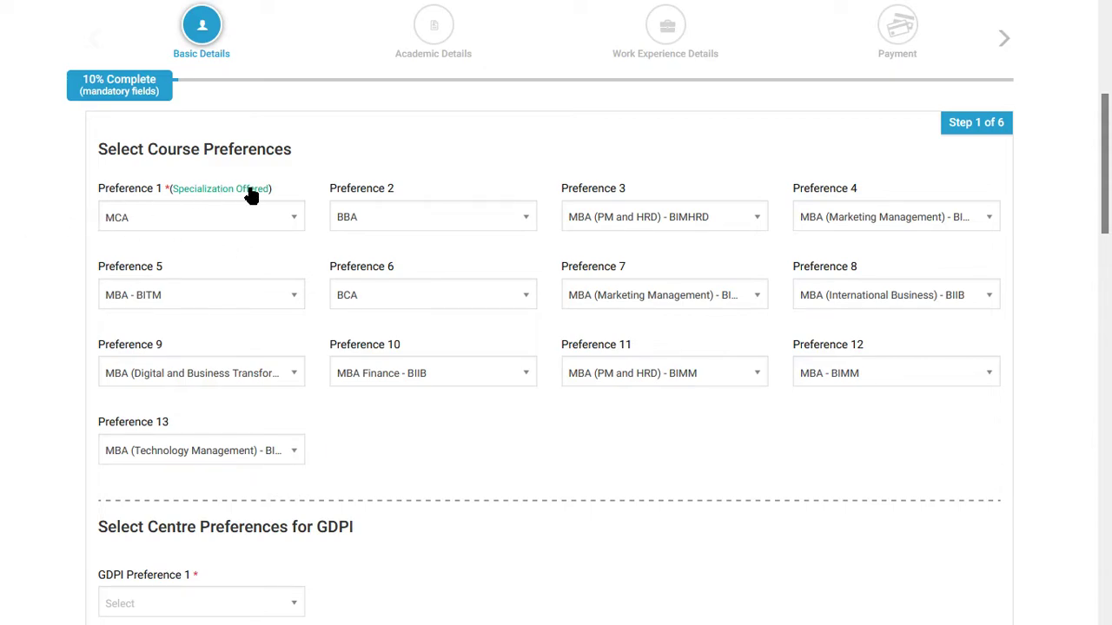
click(54, 230)
click(491, 470)
click(231, 450)
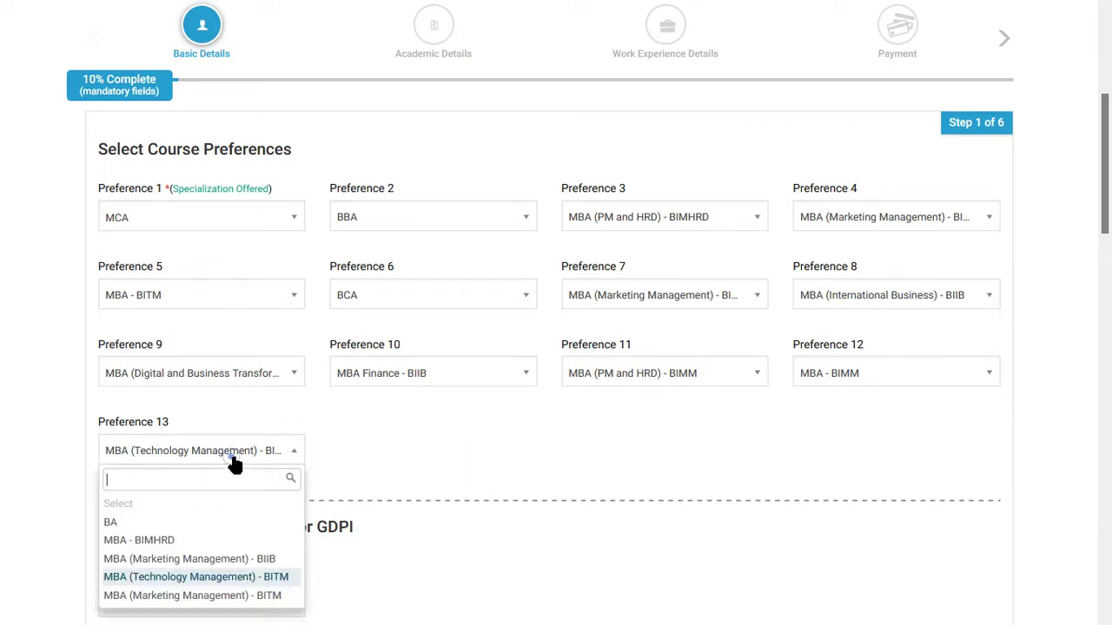
scroll(389, 459, up, 2)
click(387, 417)
scroll(385, 425, down, 1)
click(458, 168)
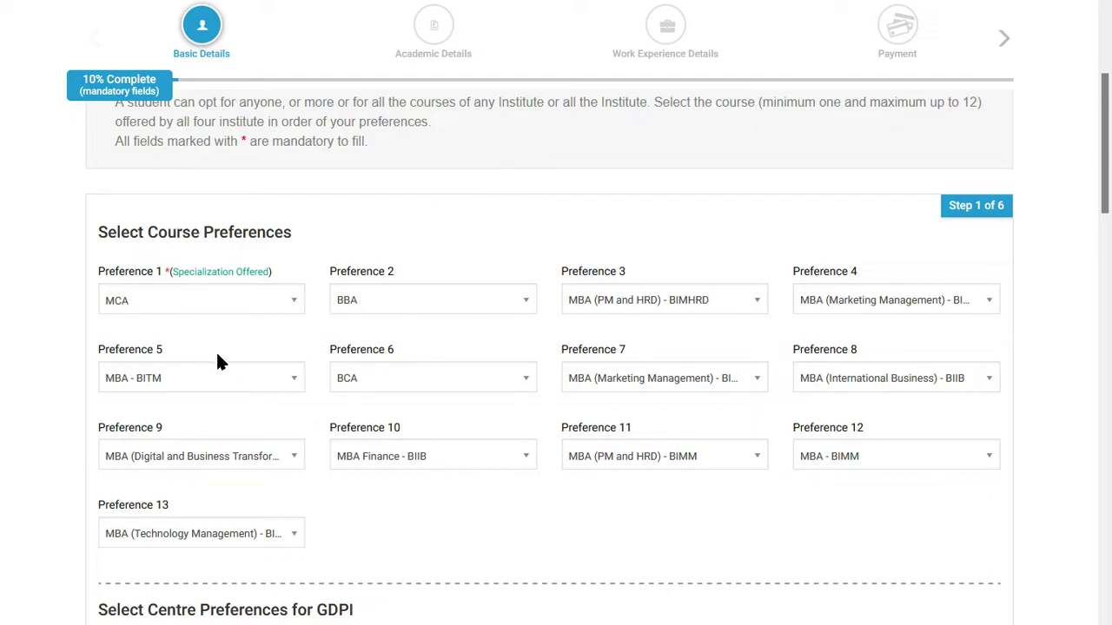
click(371, 192)
scroll(475, 209, down, 2)
click(472, 323)
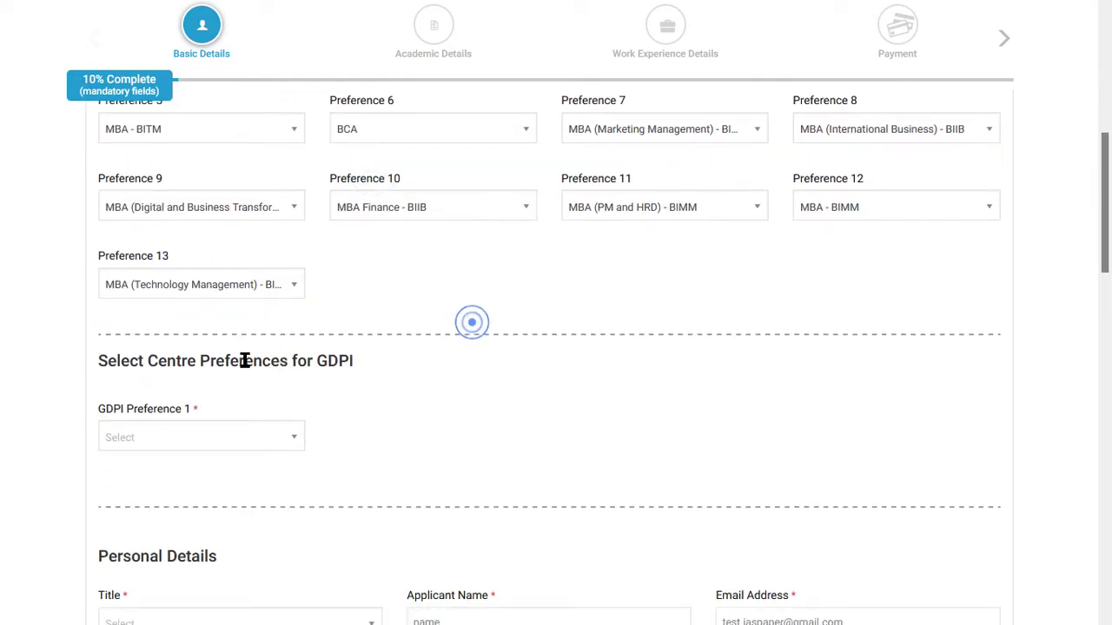
Set GDPI Preference 1 to Online in the GDPI centre preferences section.
drag(127, 362, 362, 362)
click(384, 393)
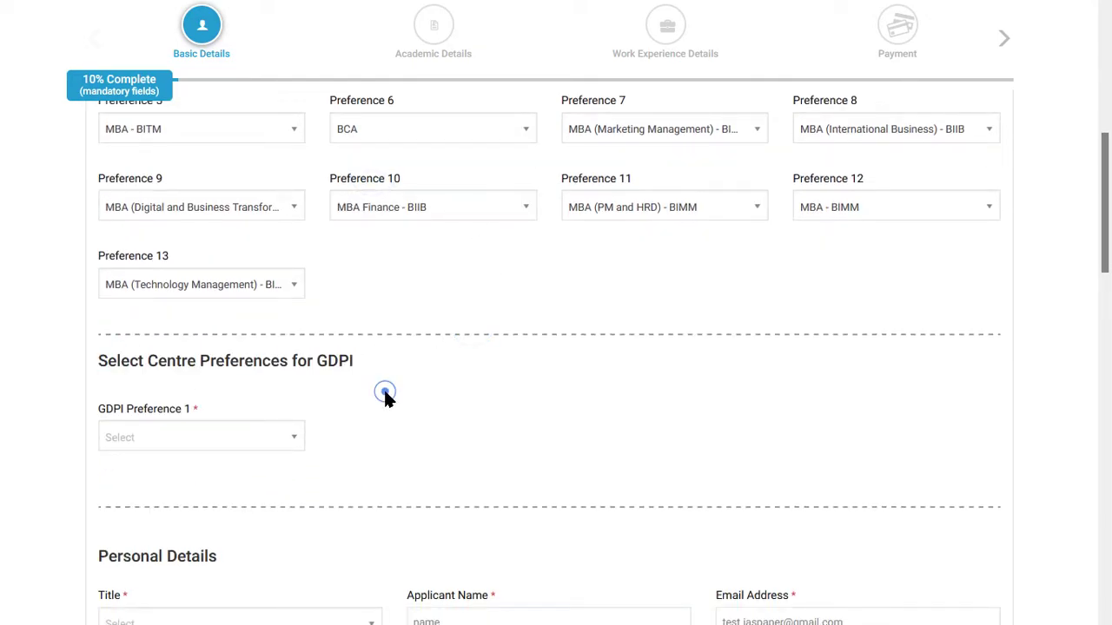
click(321, 428)
triple_click(144, 414)
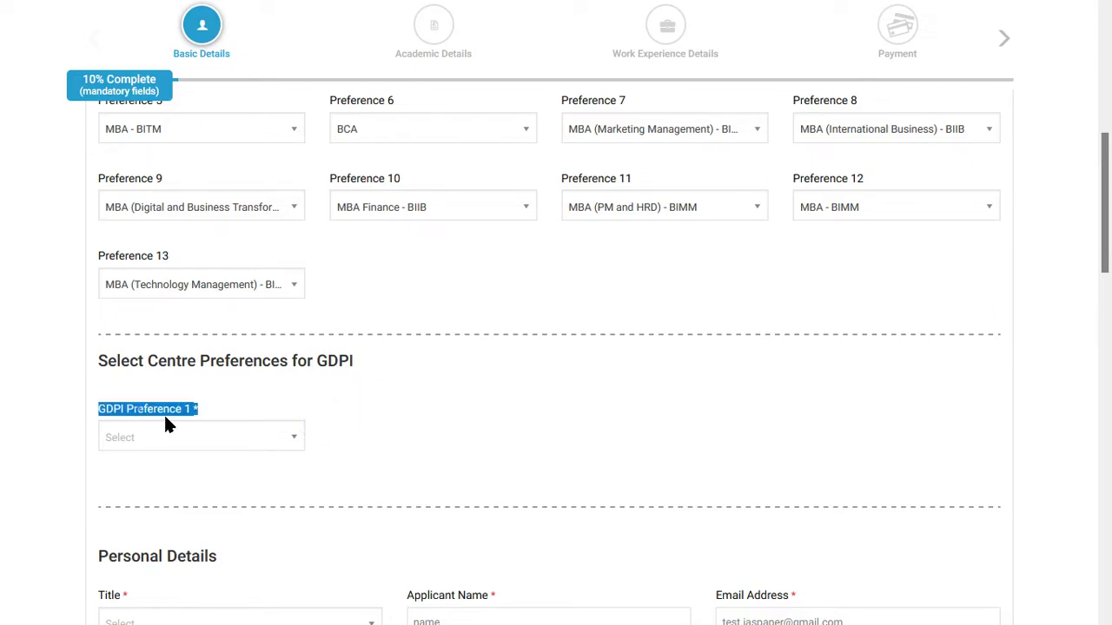
click(177, 444)
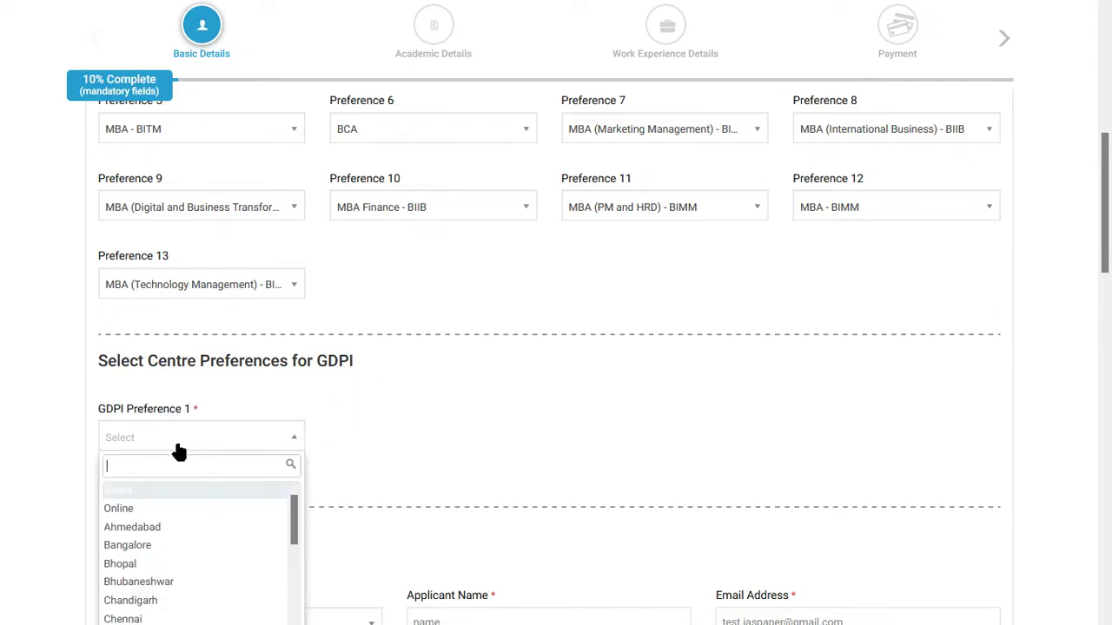
click(352, 389)
scroll(304, 373, down, 2)
click(139, 271)
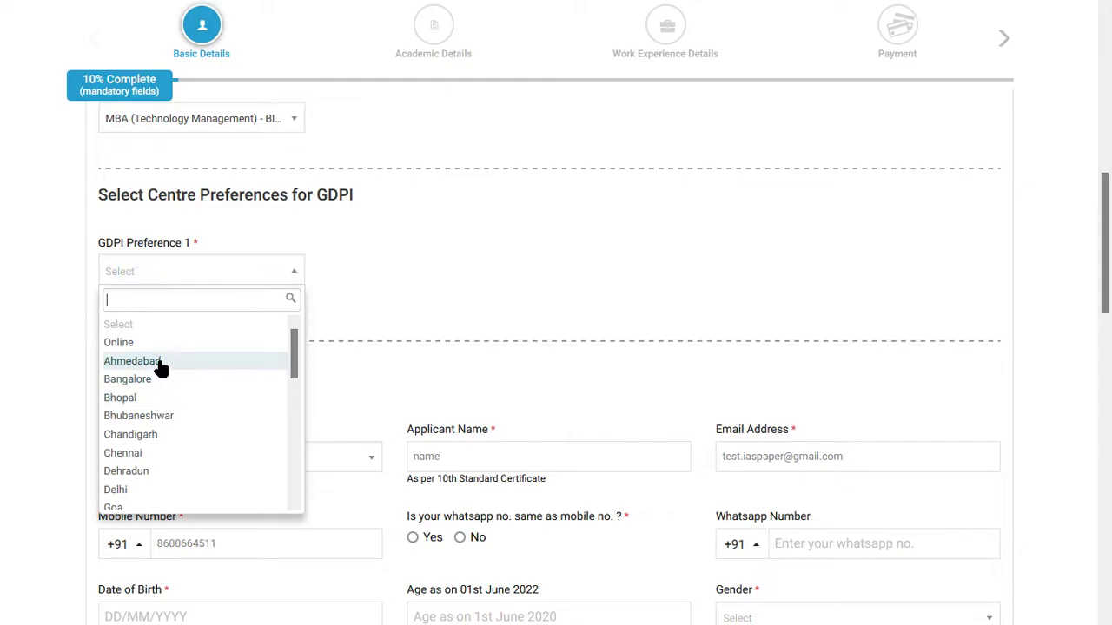
click(131, 342)
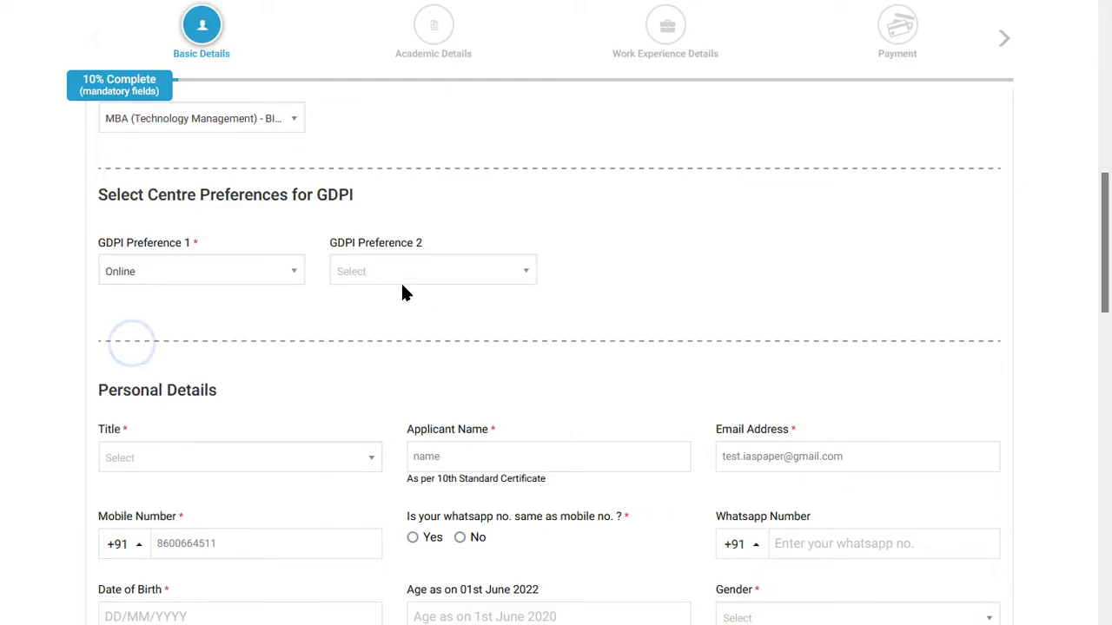
Set GDPI Preference 2 to Chandigarh and GDPI Preference 3 to Delhi.
click(432, 282)
click(385, 413)
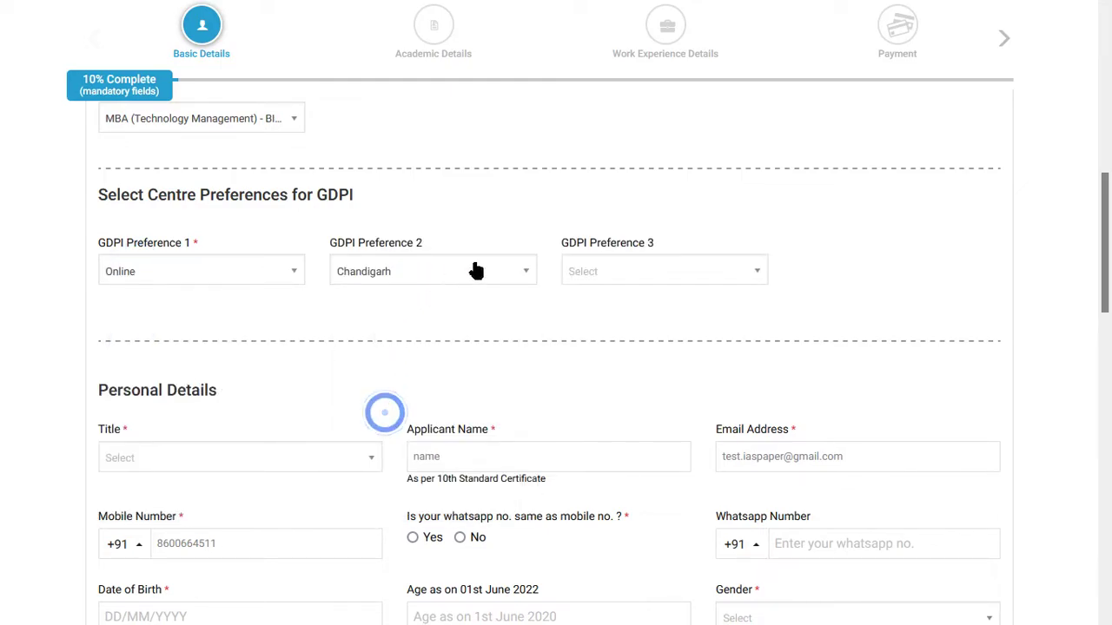
click(596, 265)
click(616, 449)
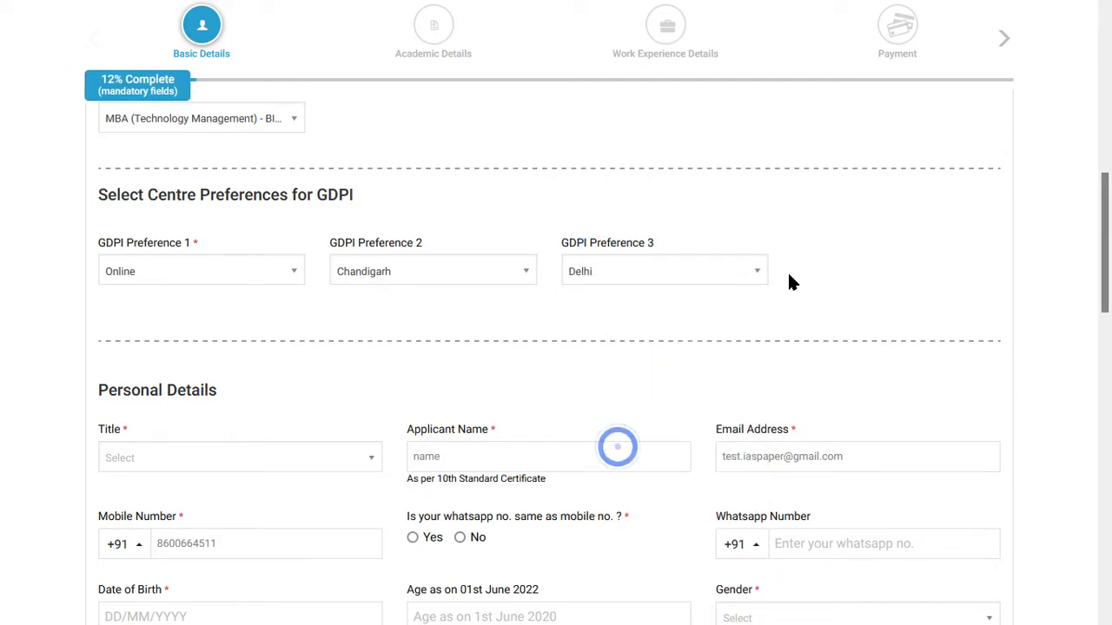
Set the title to Mr in the personal details and go through the name, e-mail and WhatsApp number fields.
scroll(550, 356, down, 2)
drag(130, 224, 233, 228)
click(301, 246)
click(169, 292)
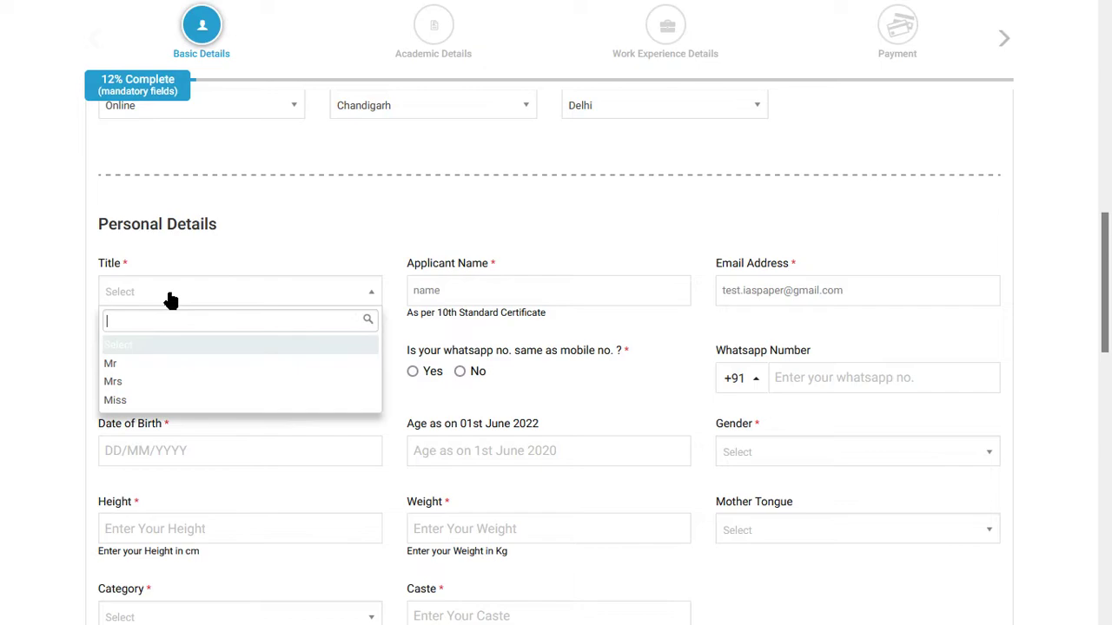
click(138, 364)
click(443, 291)
click(805, 291)
double_click(446, 352)
click(445, 352)
click(840, 379)
Fill in the applicant's date of birth by picking the year, month and day.
scroll(681, 387, down, 3)
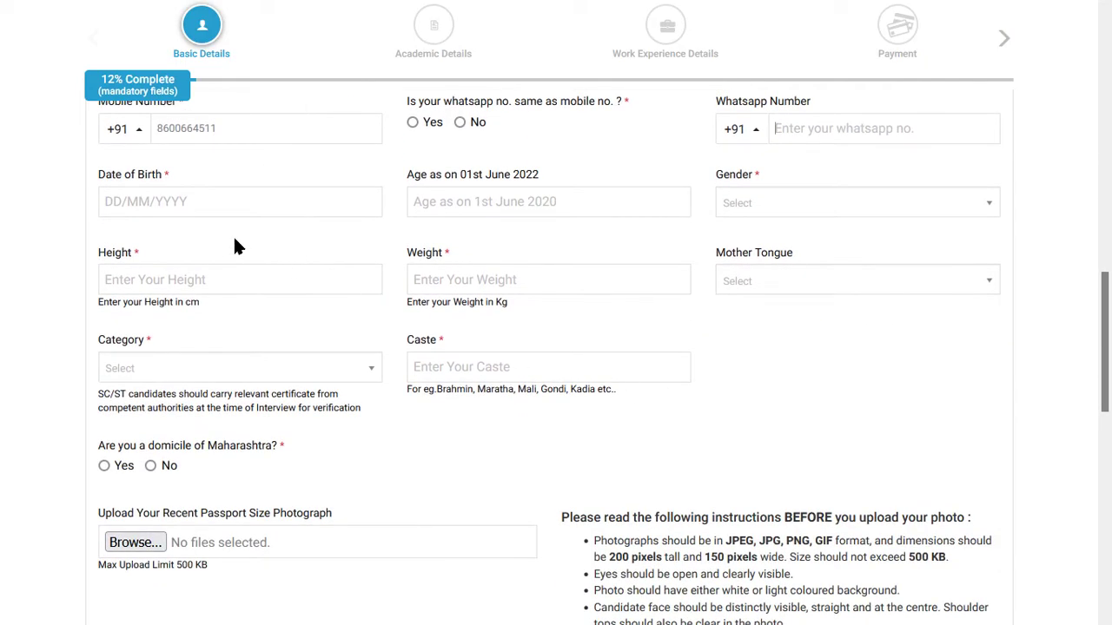
click(178, 213)
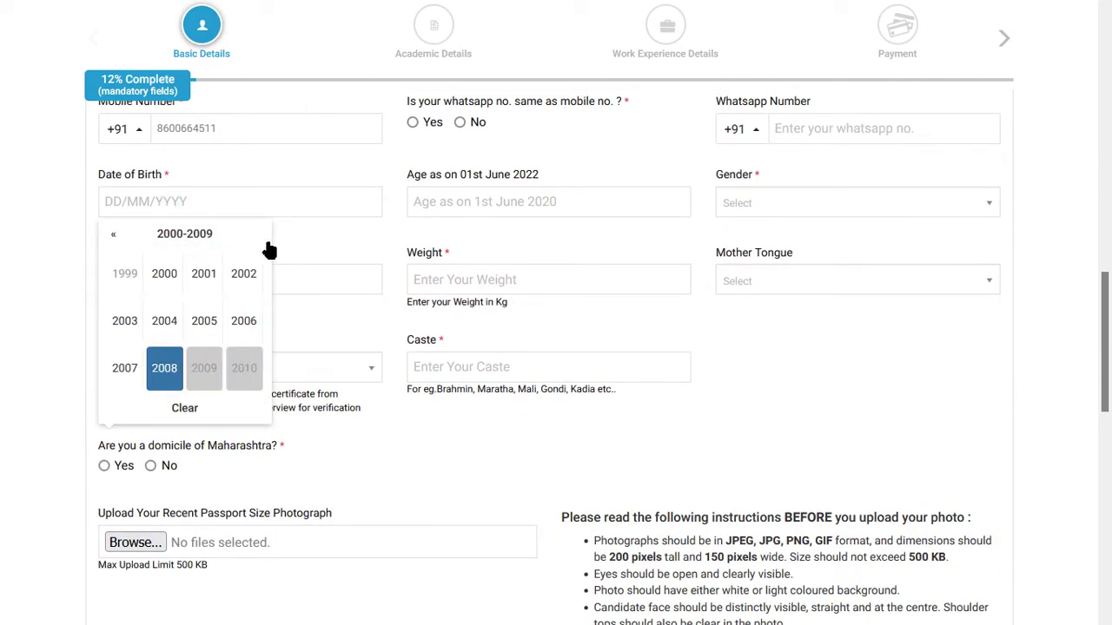
key(ctrl+minus)
key(ctrl+plus)
scroll(269, 249, up, 1)
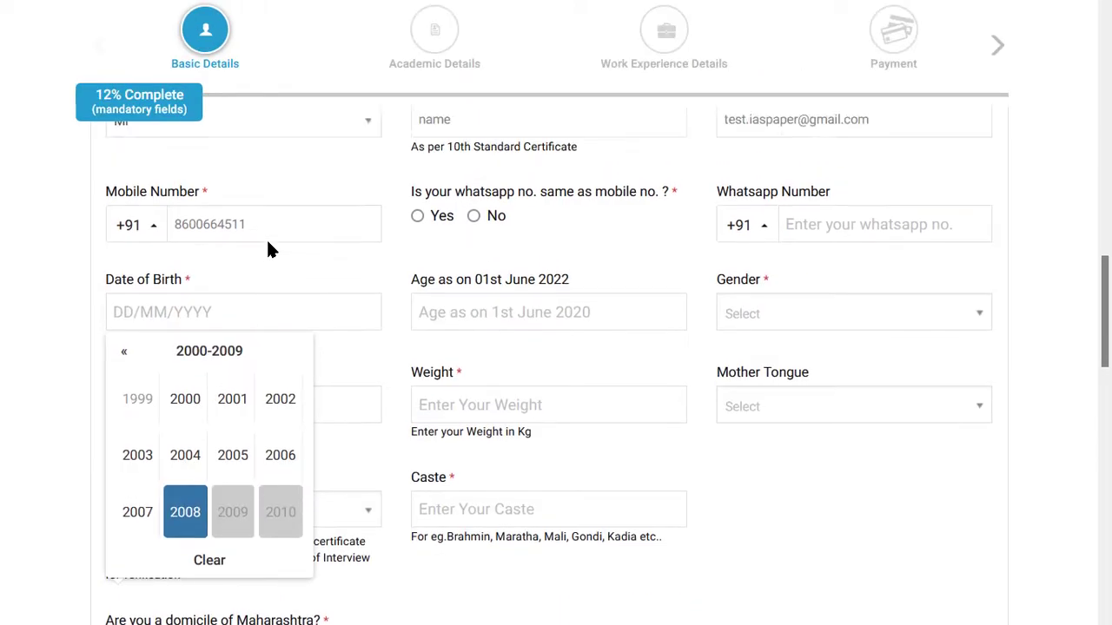
scroll(268, 243, down, 3)
scroll(269, 246, up, 2)
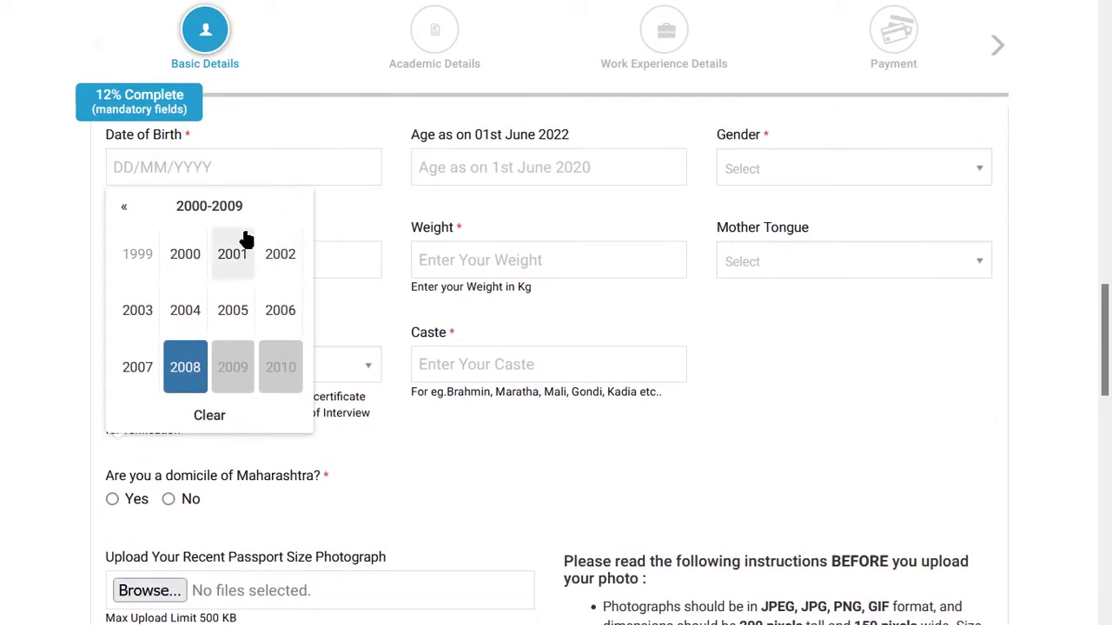
click(208, 217)
click(176, 258)
click(158, 254)
click(300, 265)
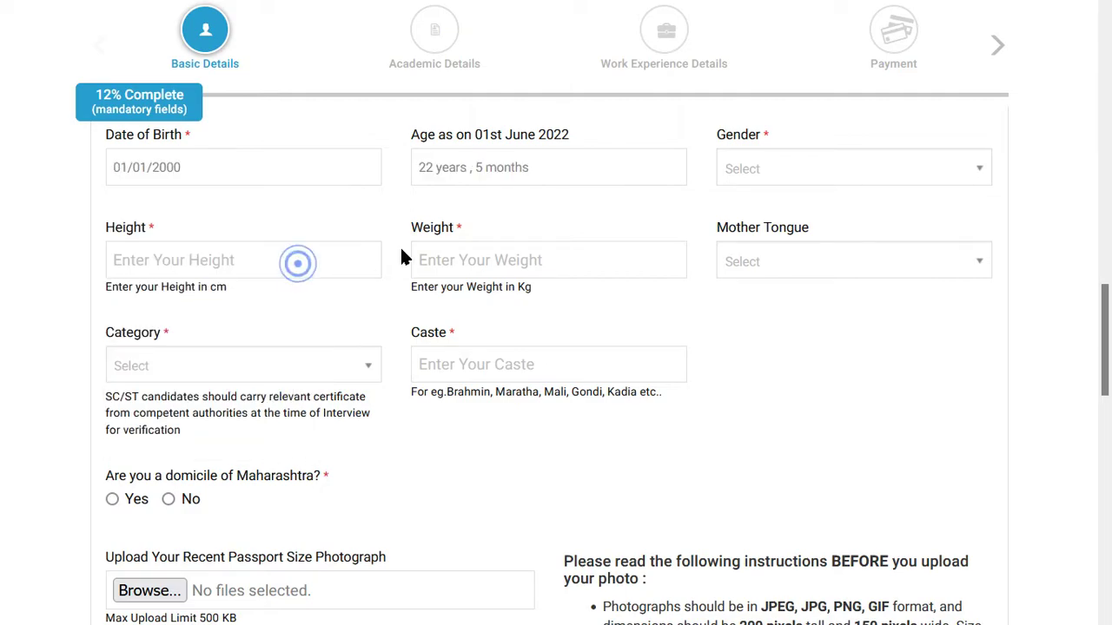
Set the gender to Male and the mother tongue to ENGLISH in the personal details.
click(793, 183)
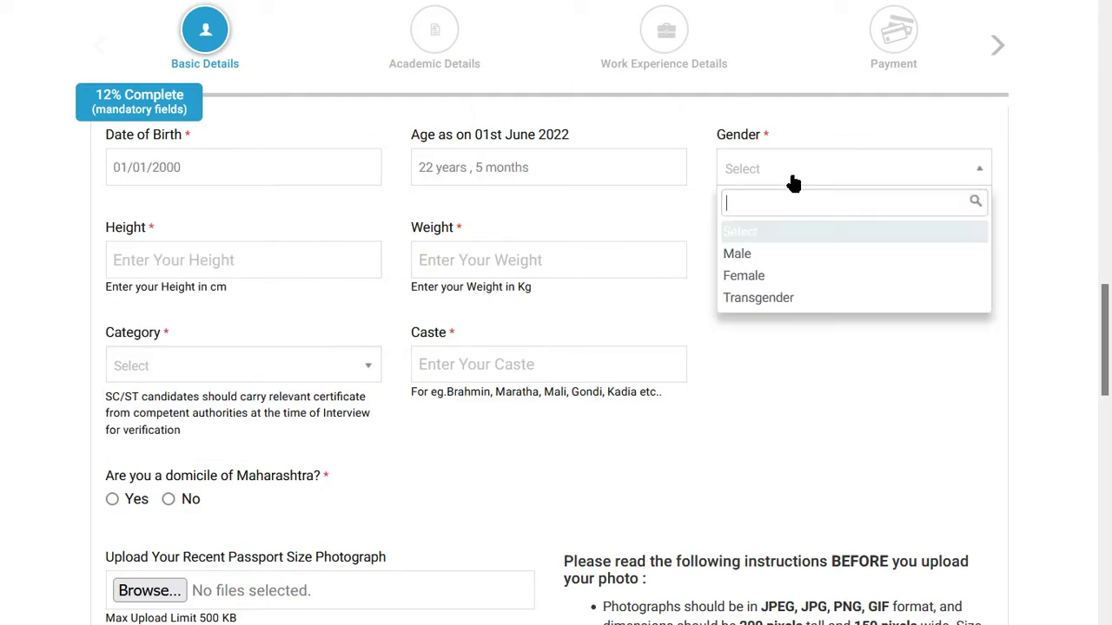
click(766, 256)
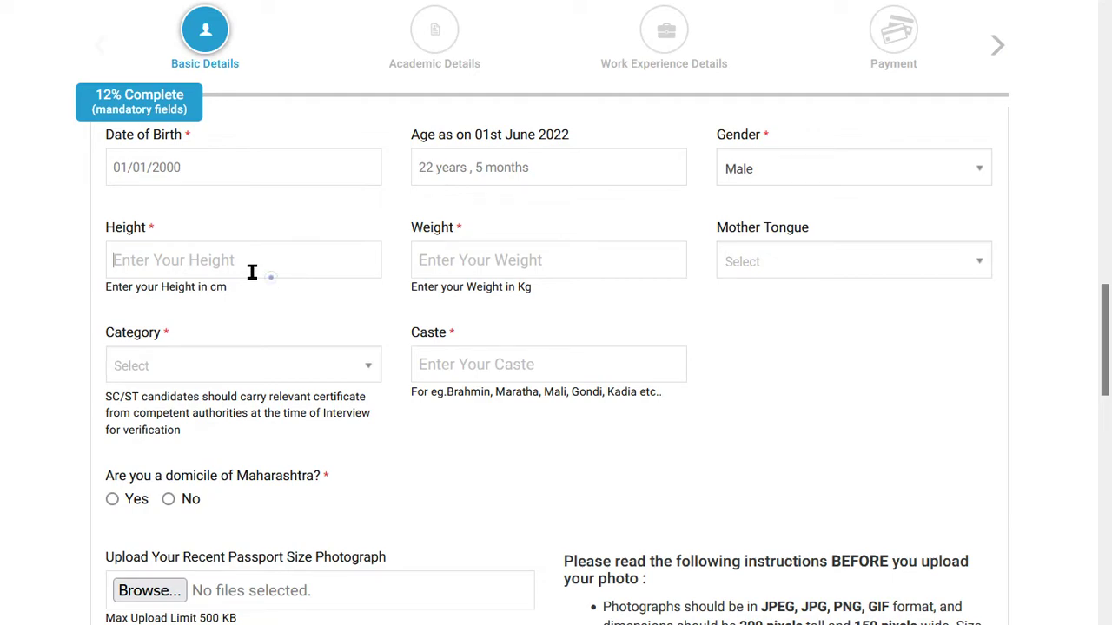
click(528, 265)
click(765, 265)
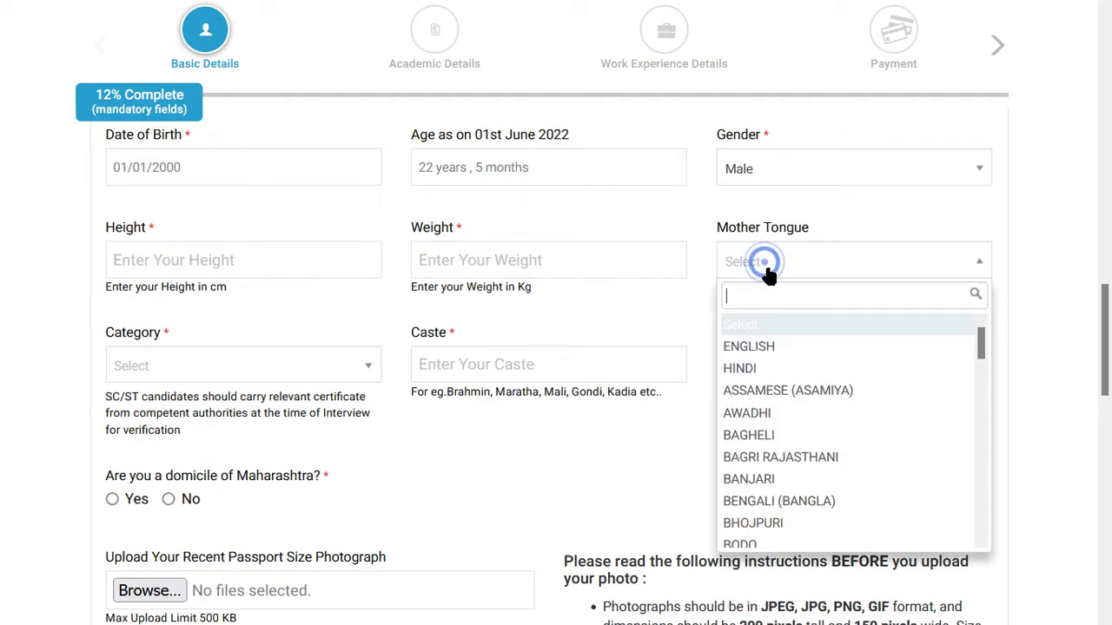
click(770, 347)
Set the applicant's category to General and go to the caste field.
click(128, 373)
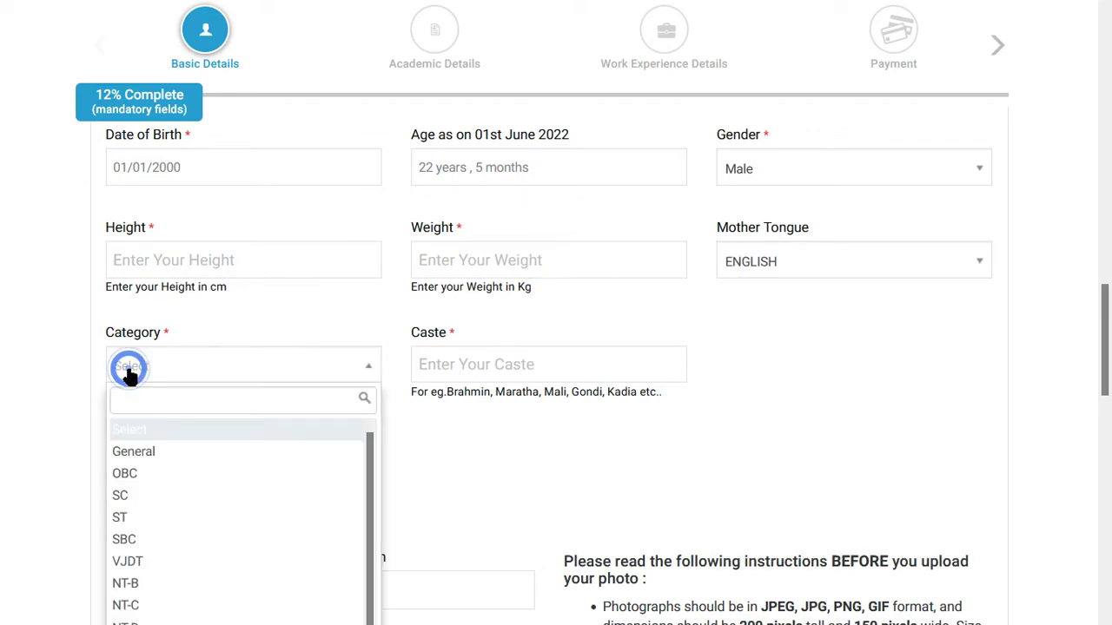
click(466, 358)
click(205, 372)
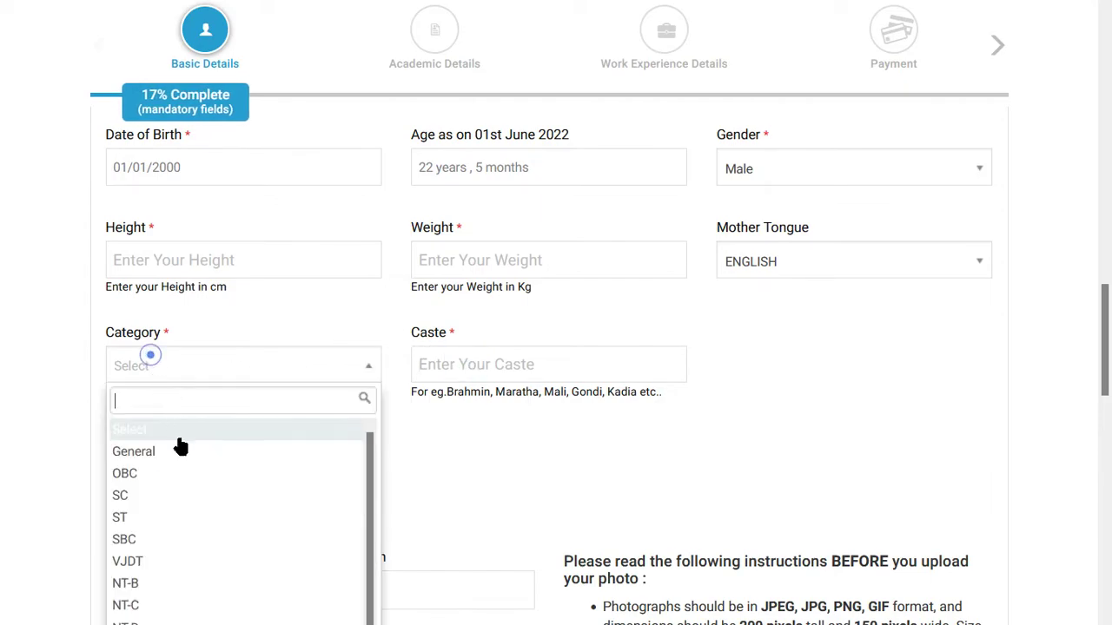
click(179, 451)
click(450, 362)
Answer No to belonging to the Economically Weaker Section in General category and Yes to being a domicile of Maharashtra.
scroll(242, 304, down, 2)
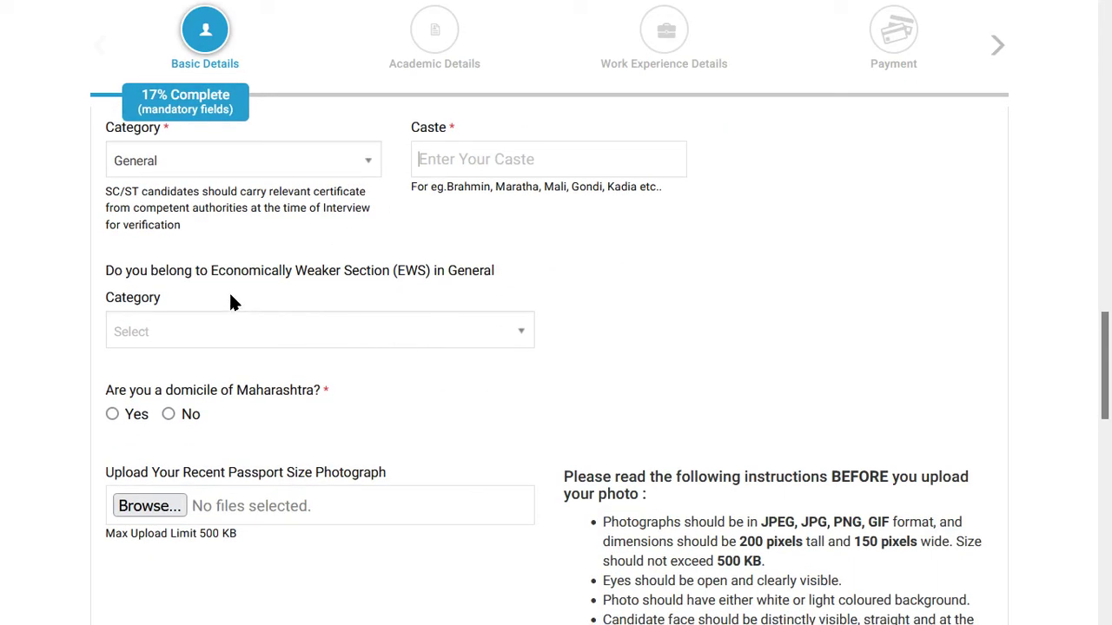
triple_click(136, 280)
click(272, 278)
click(182, 337)
click(162, 432)
click(714, 387)
scroll(608, 369, down, 2)
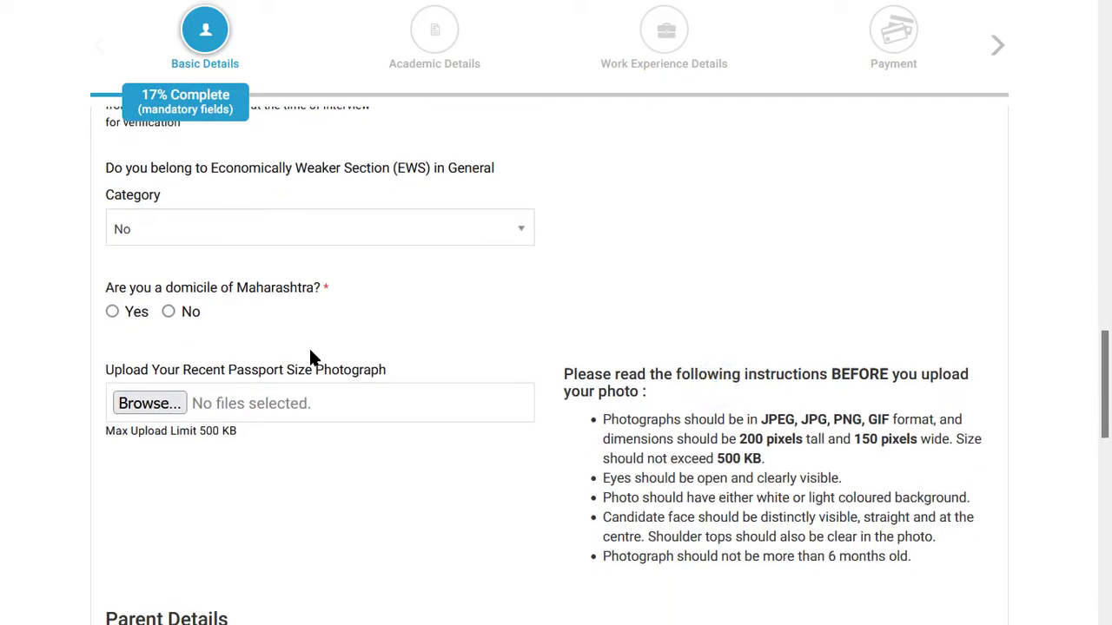
click(111, 311)
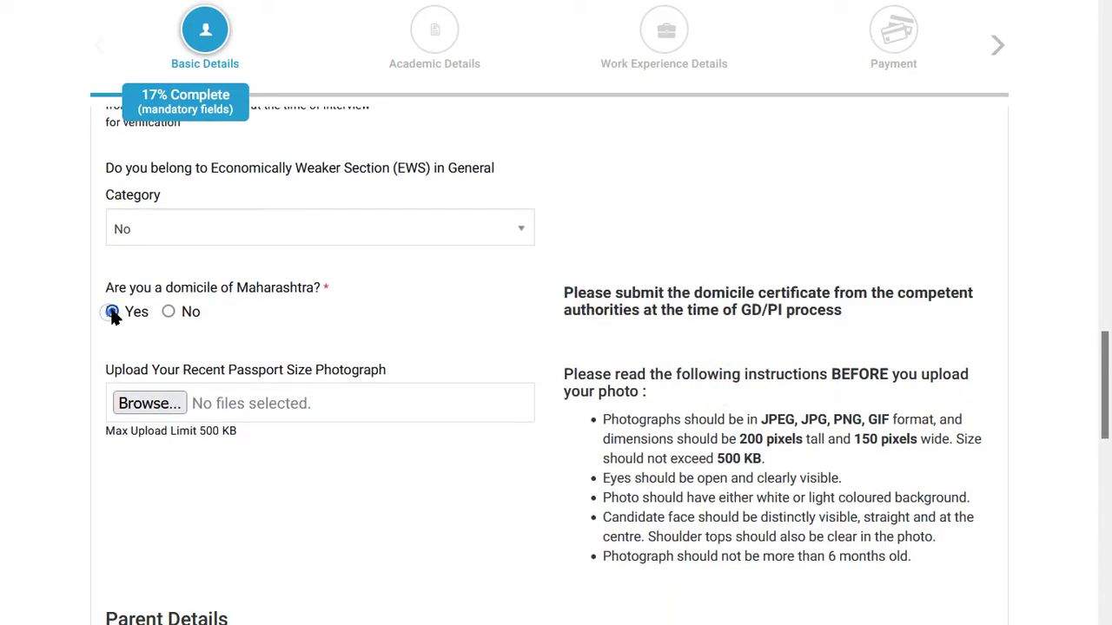
Examine the passport size photograph upload and the instructions for the photo.
scroll(337, 347, down, 3)
scroll(452, 321, up, 3)
scroll(397, 362, down, 4)
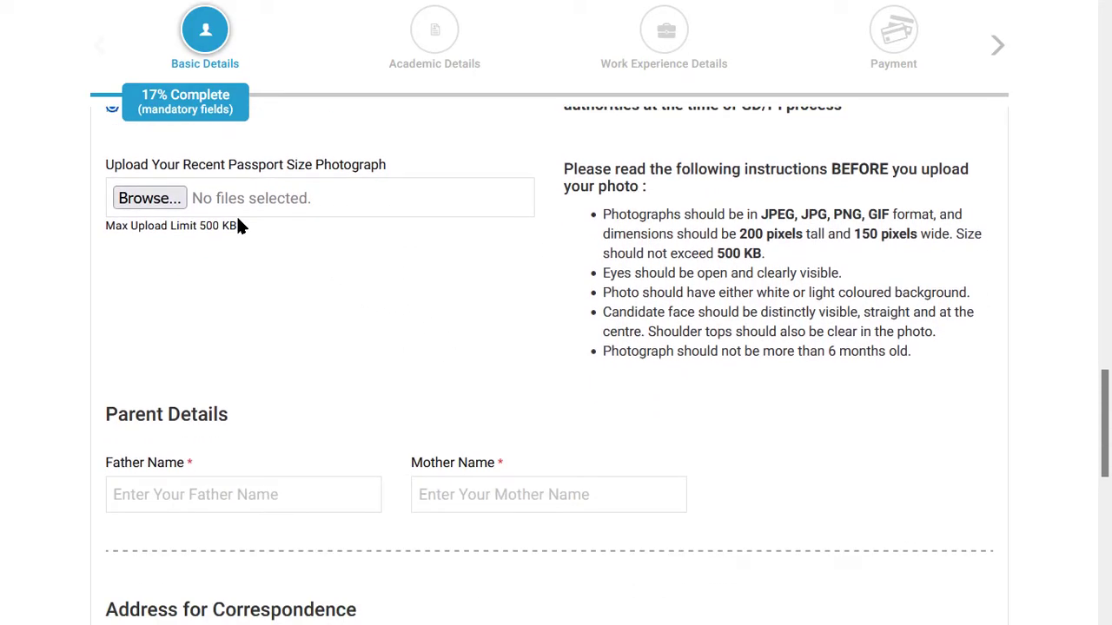
click(157, 198)
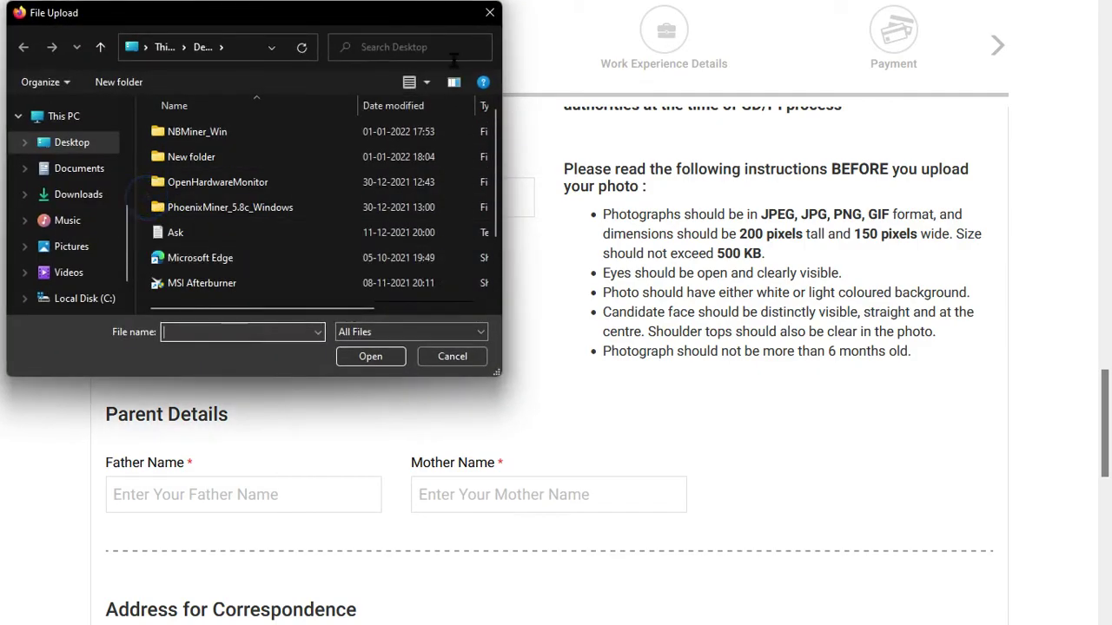
click(490, 14)
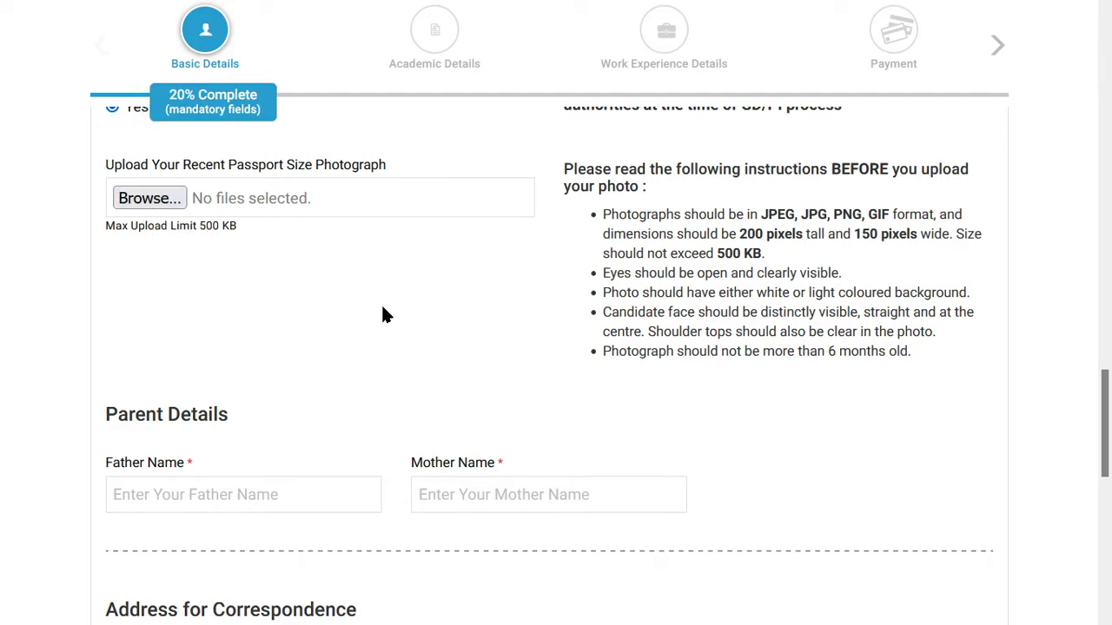
scroll(432, 303, down, 2)
drag(793, 215, 856, 248)
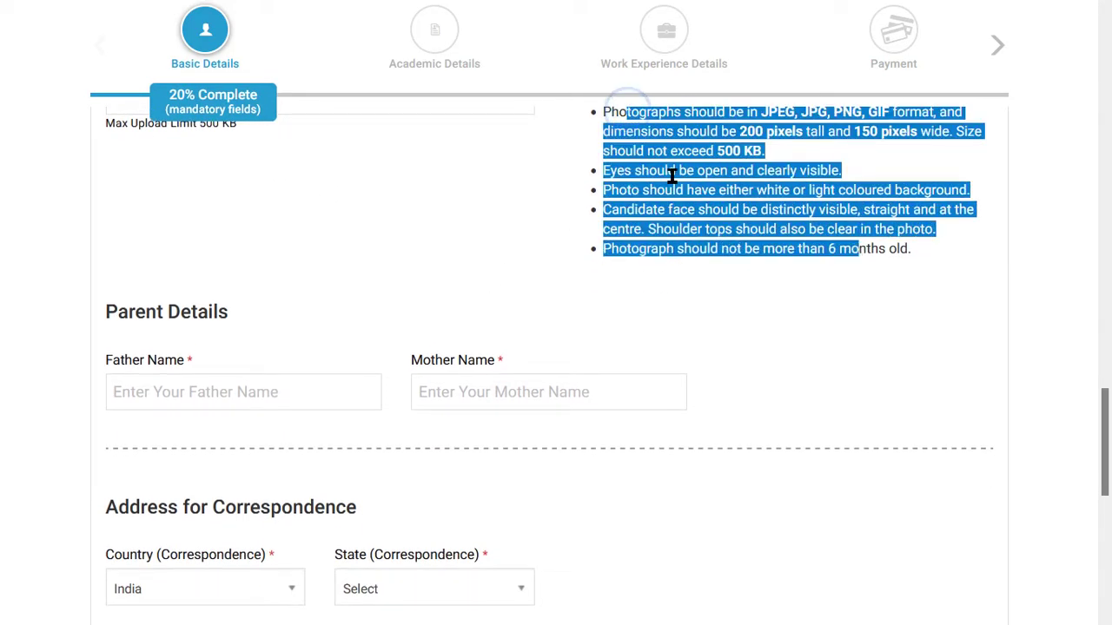
click(420, 236)
Examine the required fields under Parent Details and Address for Correspondence.
triple_click(154, 313)
click(278, 320)
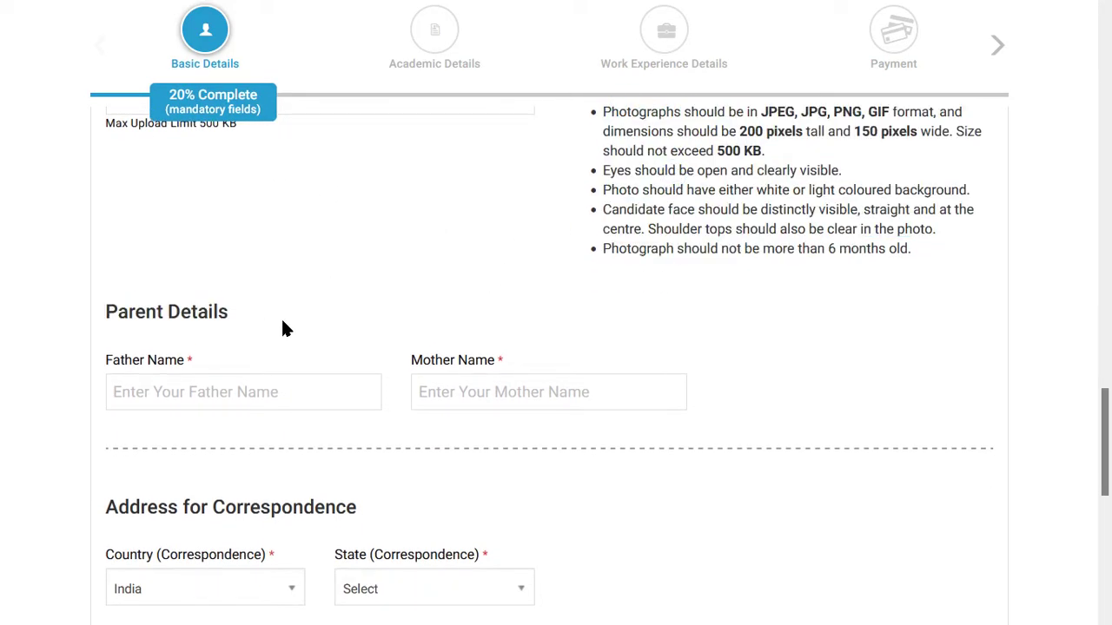
scroll(281, 317, down, 1)
drag(102, 259, 178, 268)
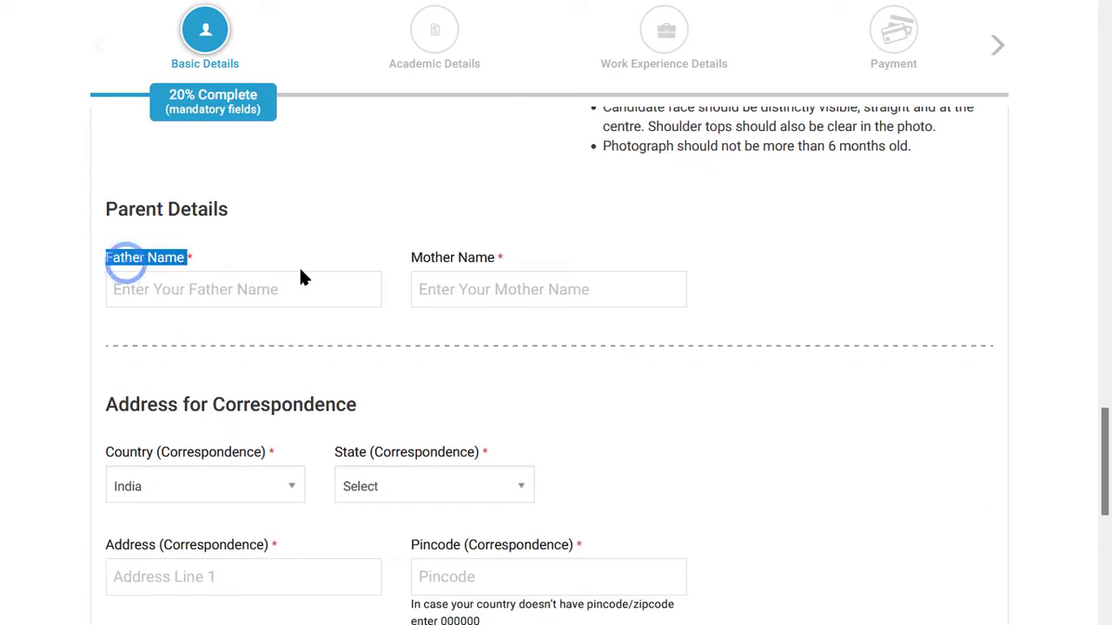
click(416, 268)
drag(410, 258, 496, 284)
click(506, 290)
click(330, 318)
scroll(330, 318, down, 2)
drag(102, 199, 327, 228)
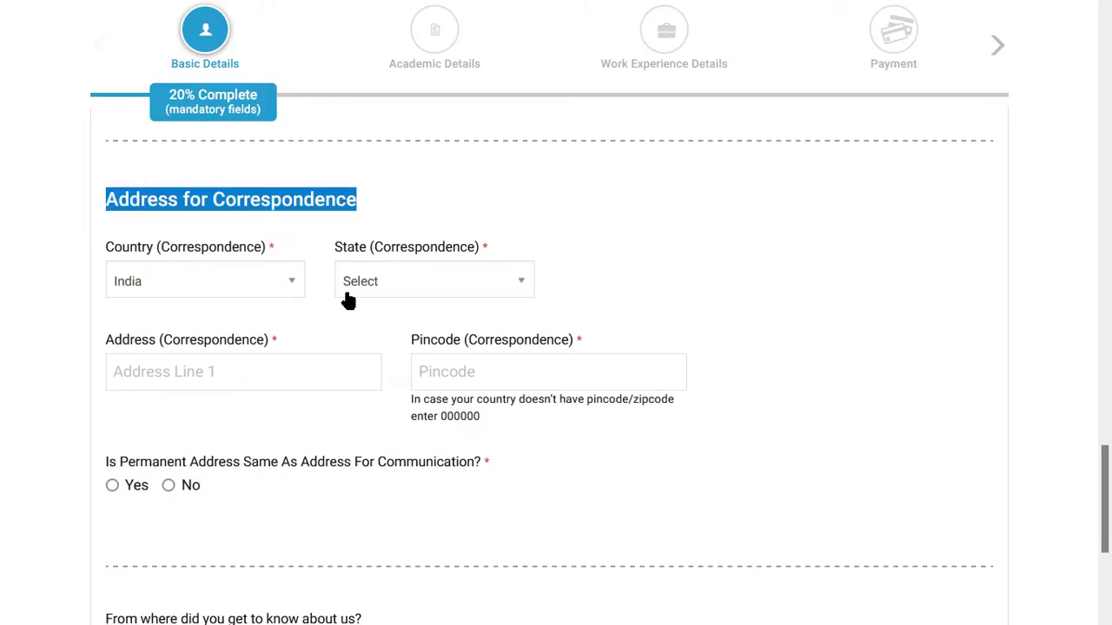
drag(148, 349, 236, 348)
click(492, 355)
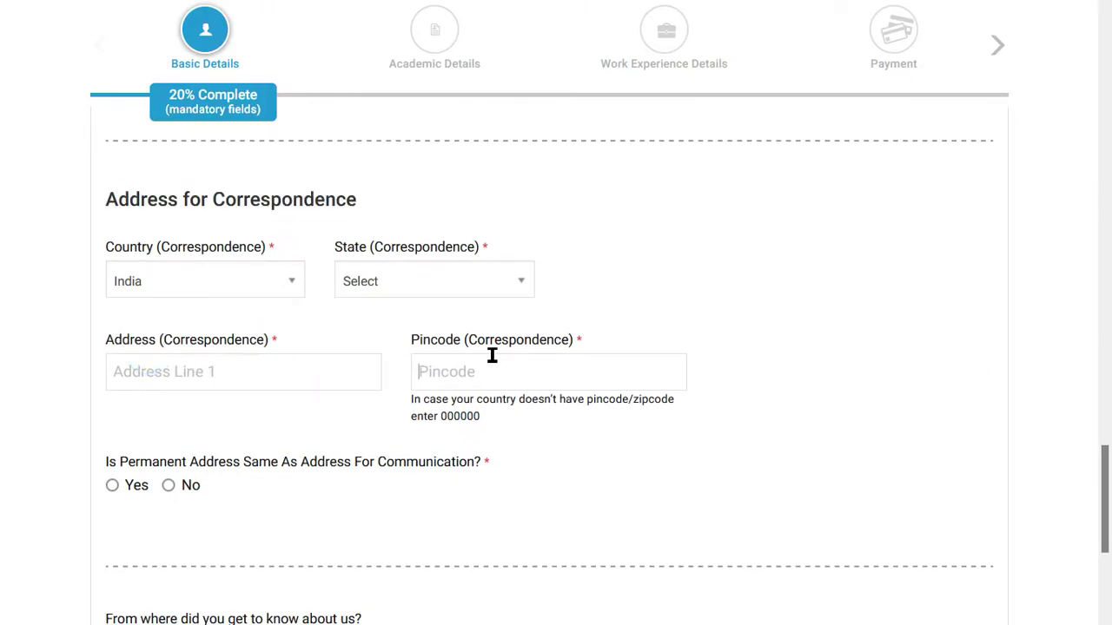
Answer No to whether the permanent address is the same as the address for communication.
scroll(313, 402, down, 1)
drag(105, 360, 351, 417)
click(350, 417)
click(169, 383)
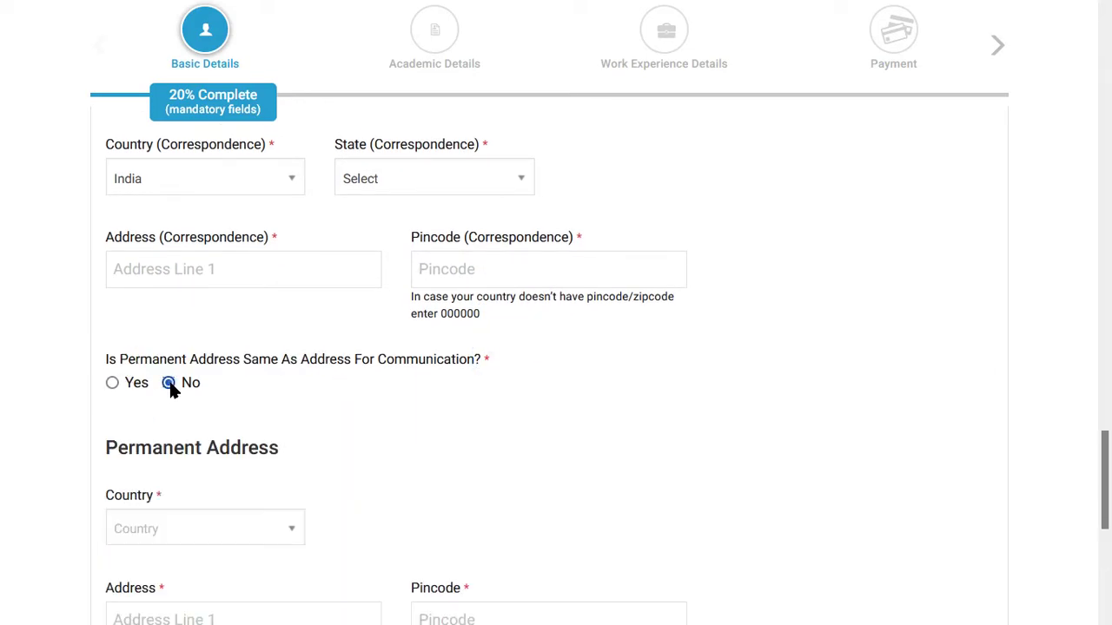
Set the permanent address country to India and go through its state, address and pincode fields.
scroll(240, 348, down, 2)
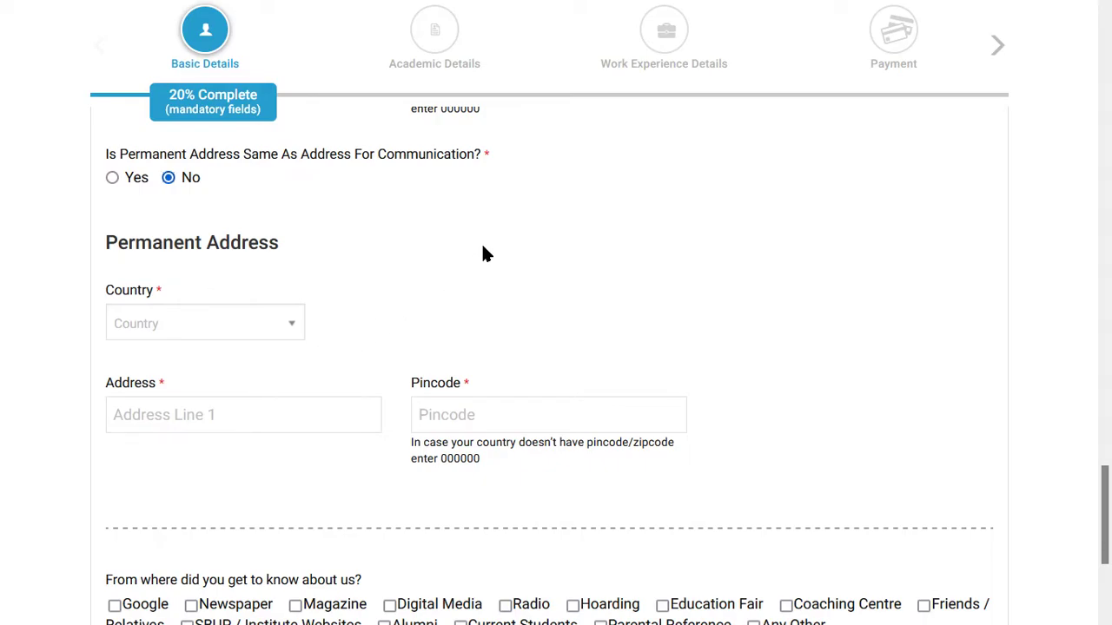
click(437, 258)
click(211, 324)
click(205, 400)
click(499, 322)
click(734, 321)
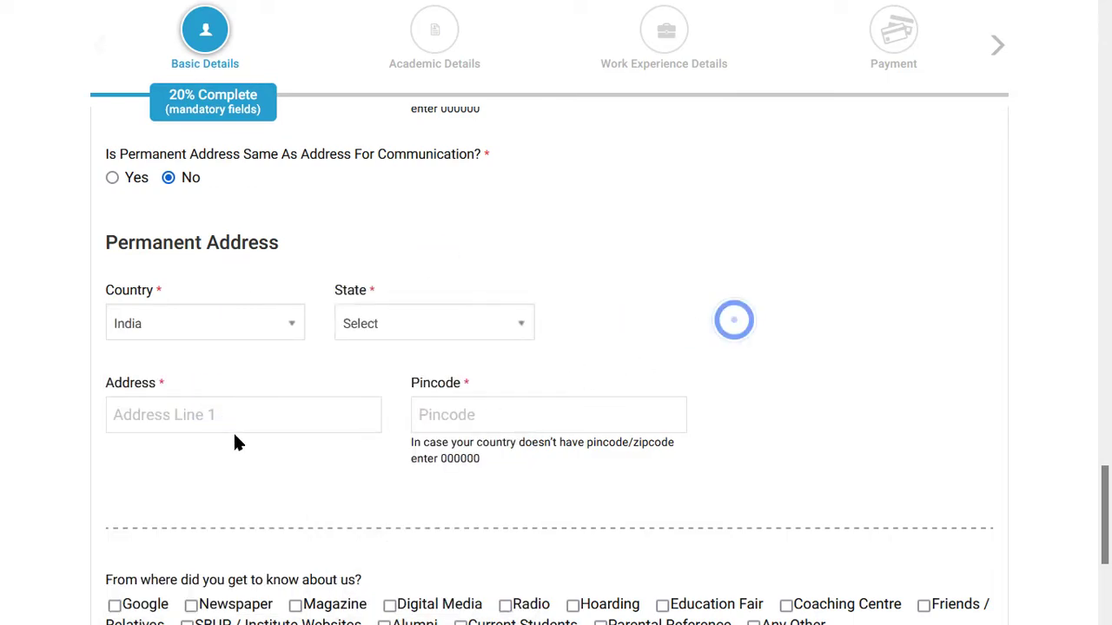
click(479, 410)
Answer Yes to whether the permanent address is the same as the address for communication.
scroll(255, 372, up, 1)
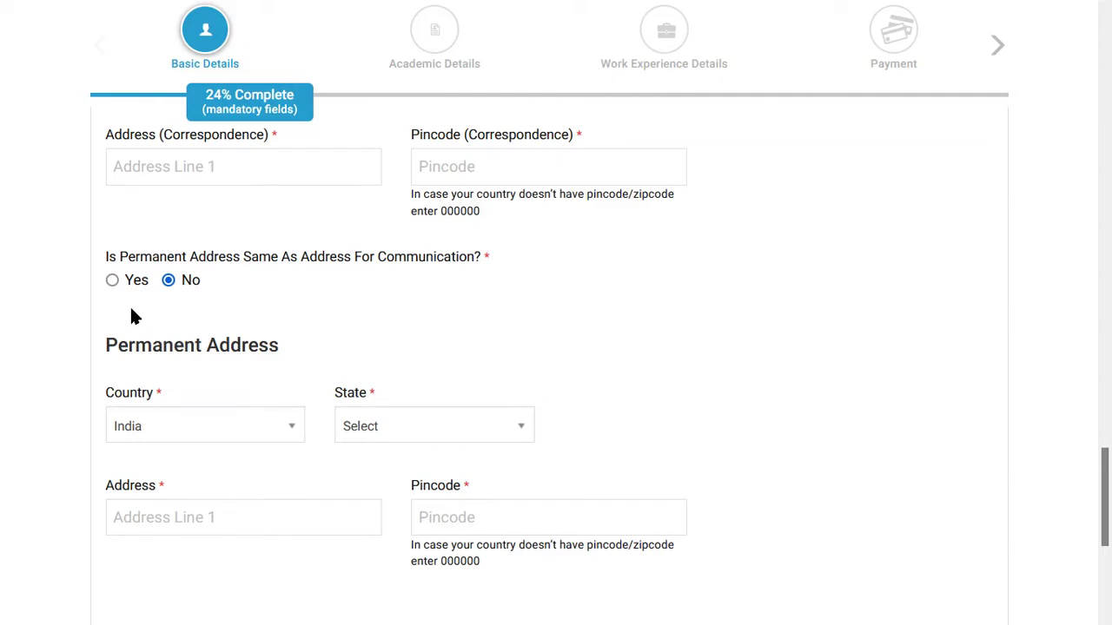
click(112, 281)
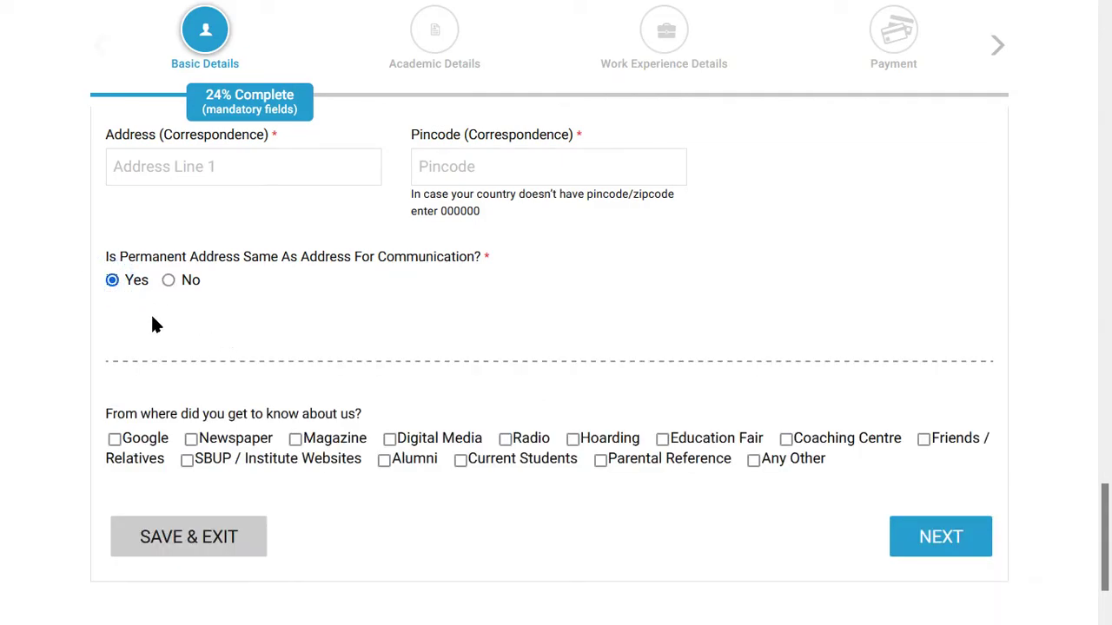
scroll(191, 318, down, 1)
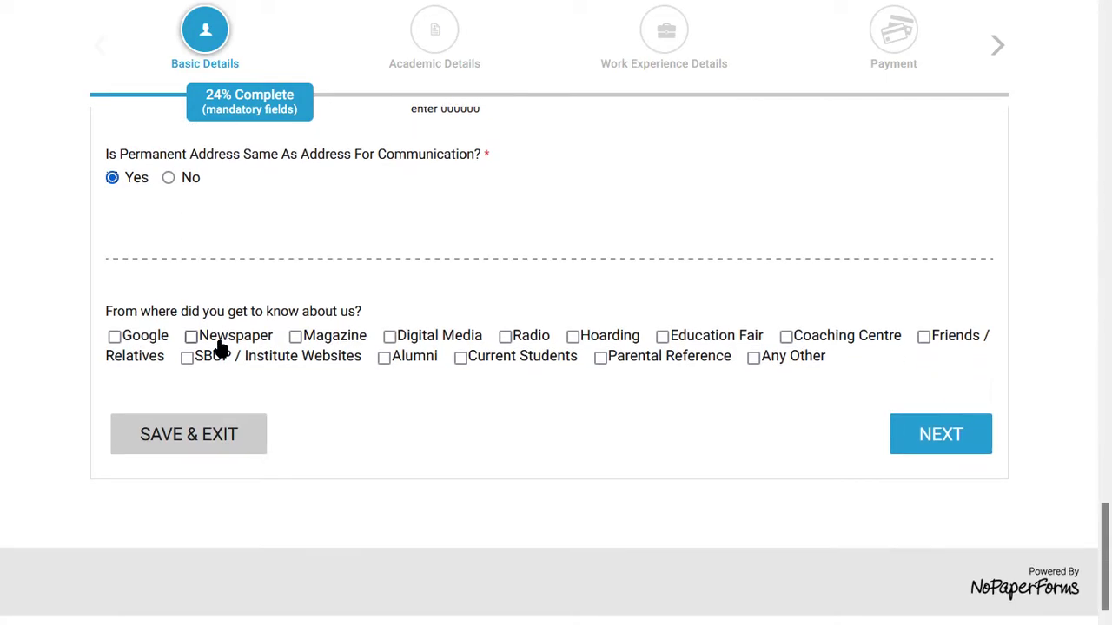
Give only Friends / Relatives as the answer to how the applicant got to know about the university.
drag(106, 312, 343, 313)
click(363, 444)
click(115, 336)
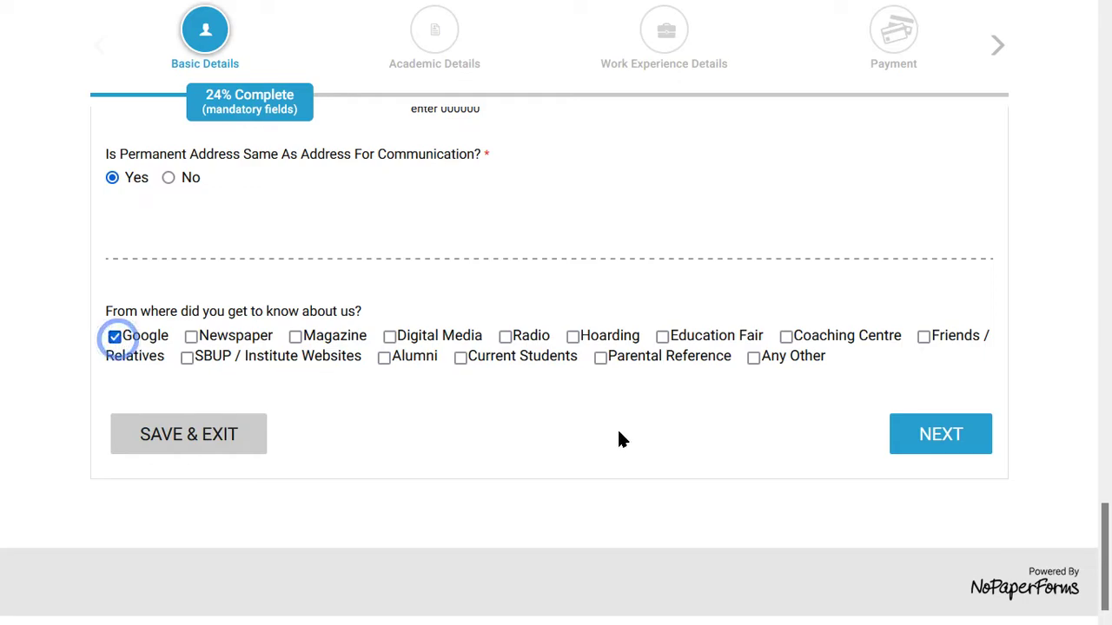
click(924, 338)
click(115, 336)
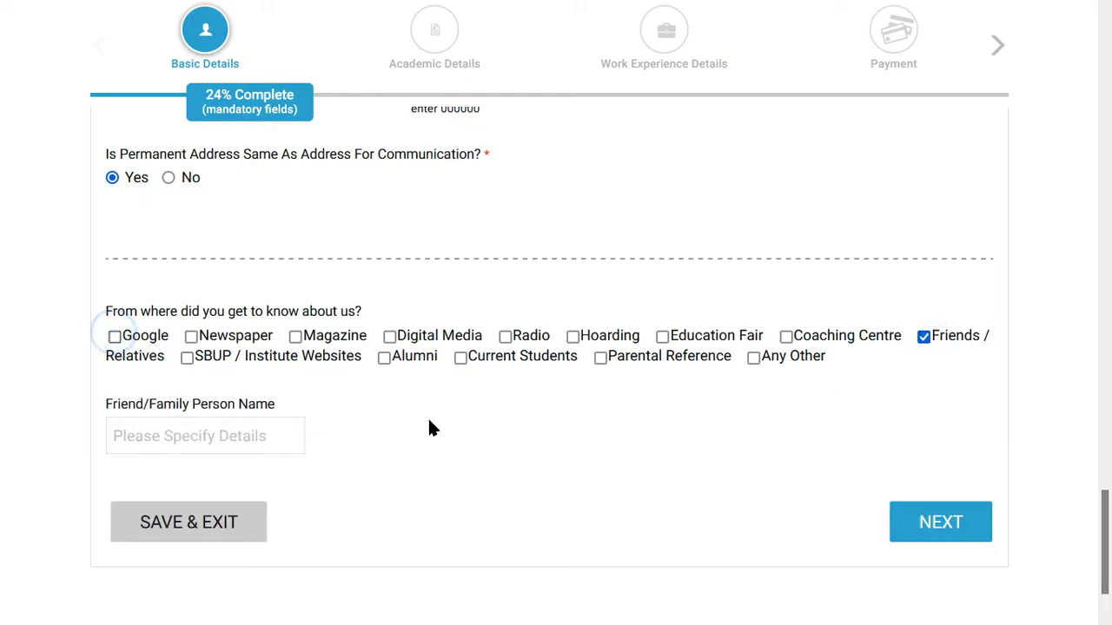
Fill in the friend or family person's name and continue to the Academic Details page.
scroll(251, 398, up, 3)
scroll(209, 434, down, 3)
click(221, 451)
text(nbame)
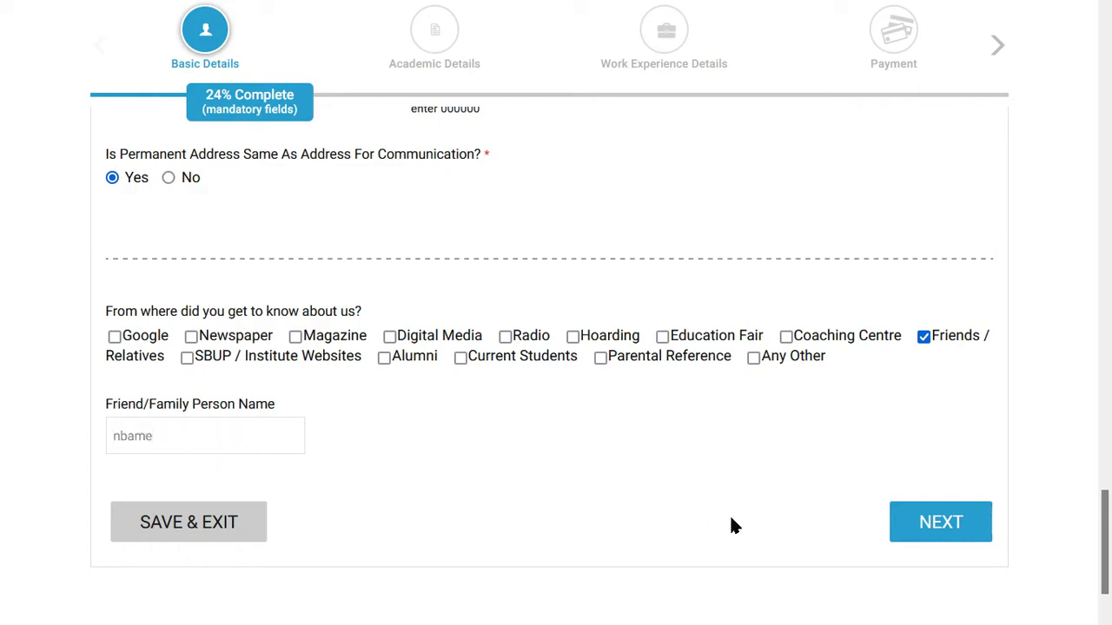
click(931, 524)
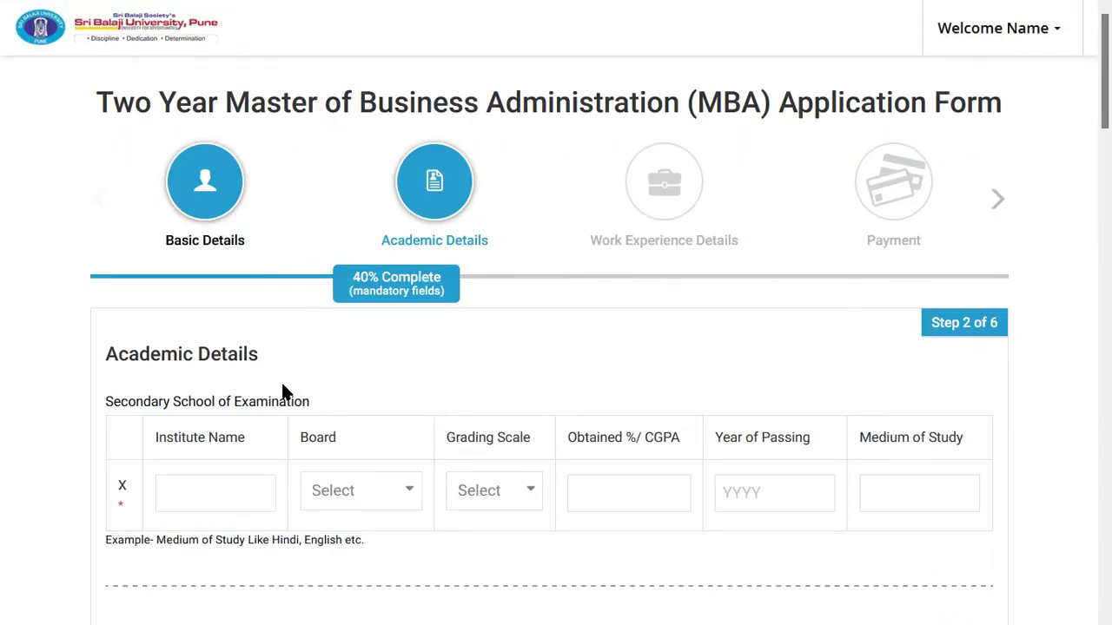
Set the Class X board to Maharastra State Board Of Secondary And Higher Secondary Education.
scroll(277, 402, down, 1)
click(218, 388)
click(342, 387)
click(357, 388)
click(356, 391)
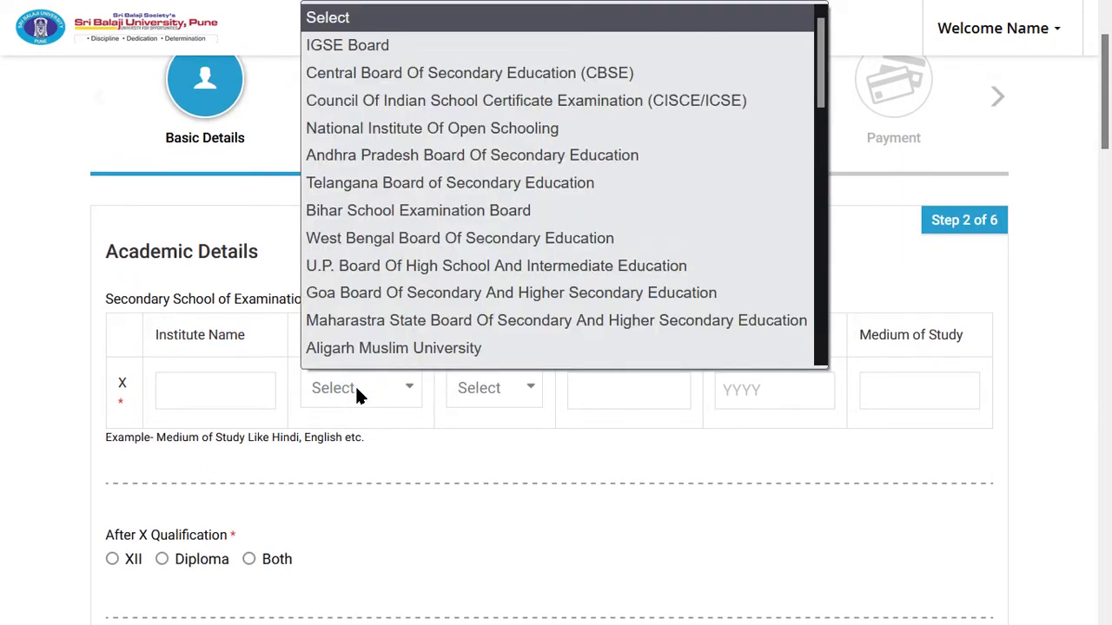
text(boma)
key(Return)
click(513, 451)
Set the Class X grading scale to Percentage and go through its marks, year of passing and medium fields.
click(495, 385)
key(Down)
click(503, 448)
click(651, 448)
click(633, 395)
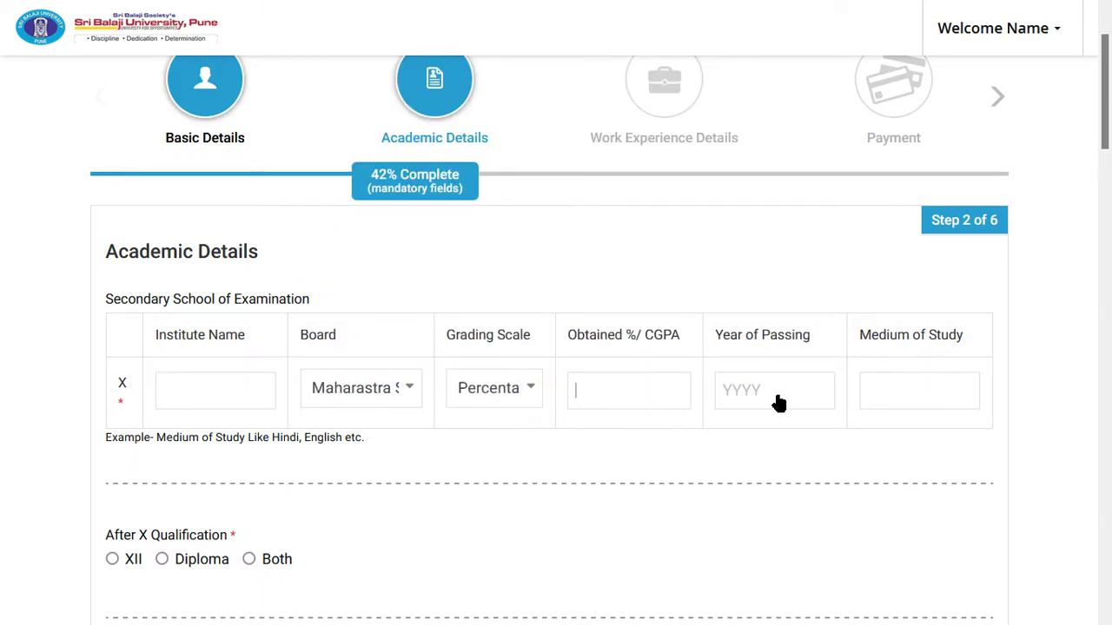
click(915, 390)
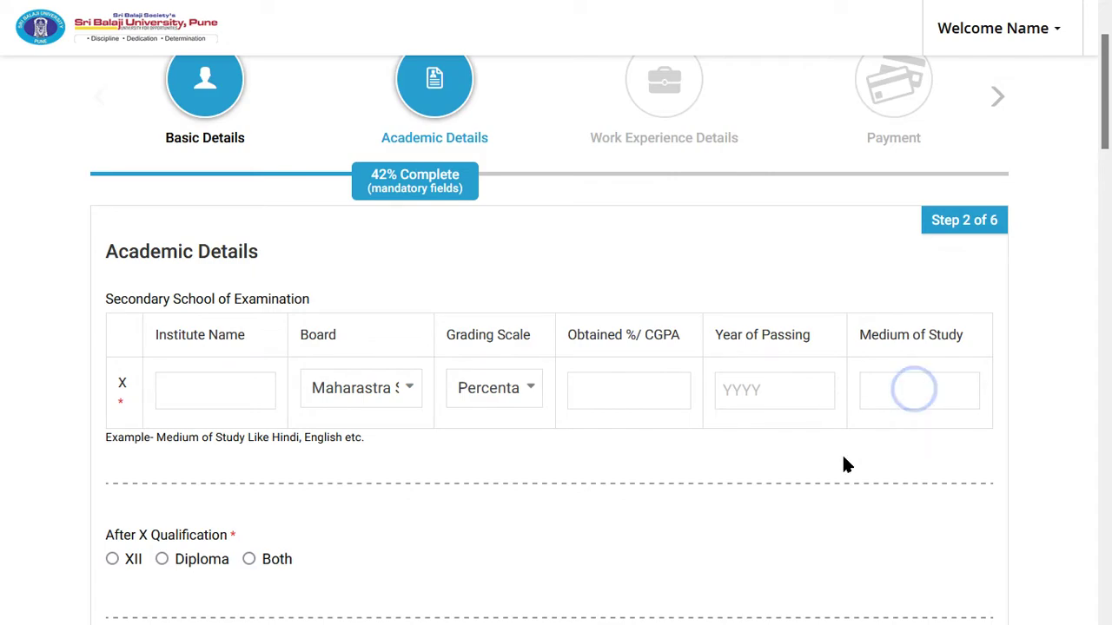
Choose XII as the qualification after Class X.
scroll(680, 486, down, 3)
click(348, 349)
scroll(642, 348, up, 1)
scroll(391, 379, down, 1)
drag(105, 330, 241, 330)
click(318, 328)
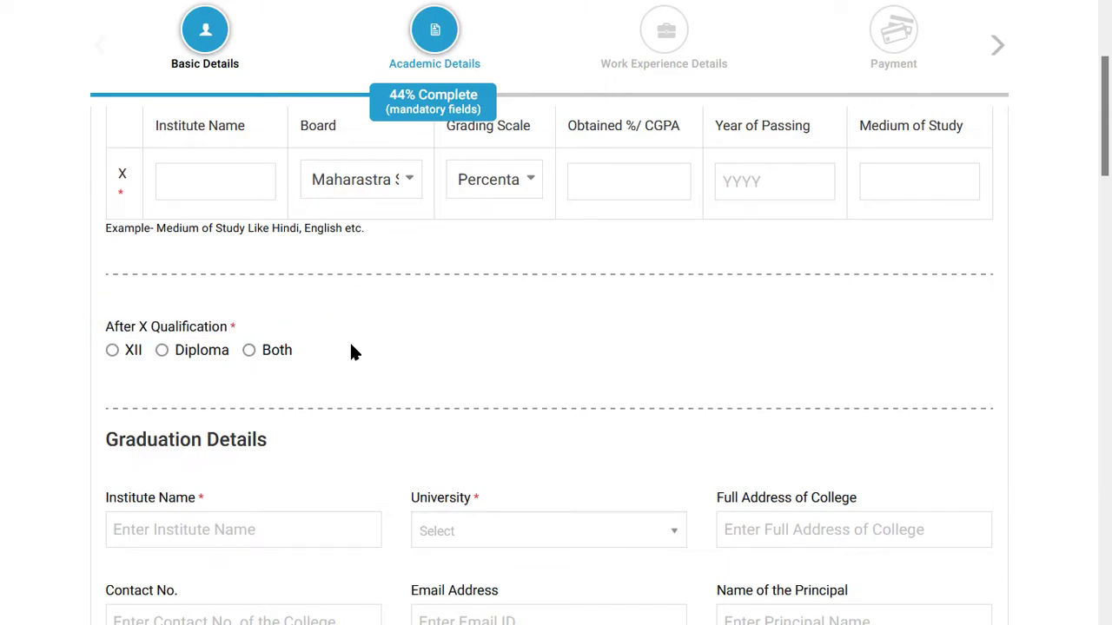
click(115, 350)
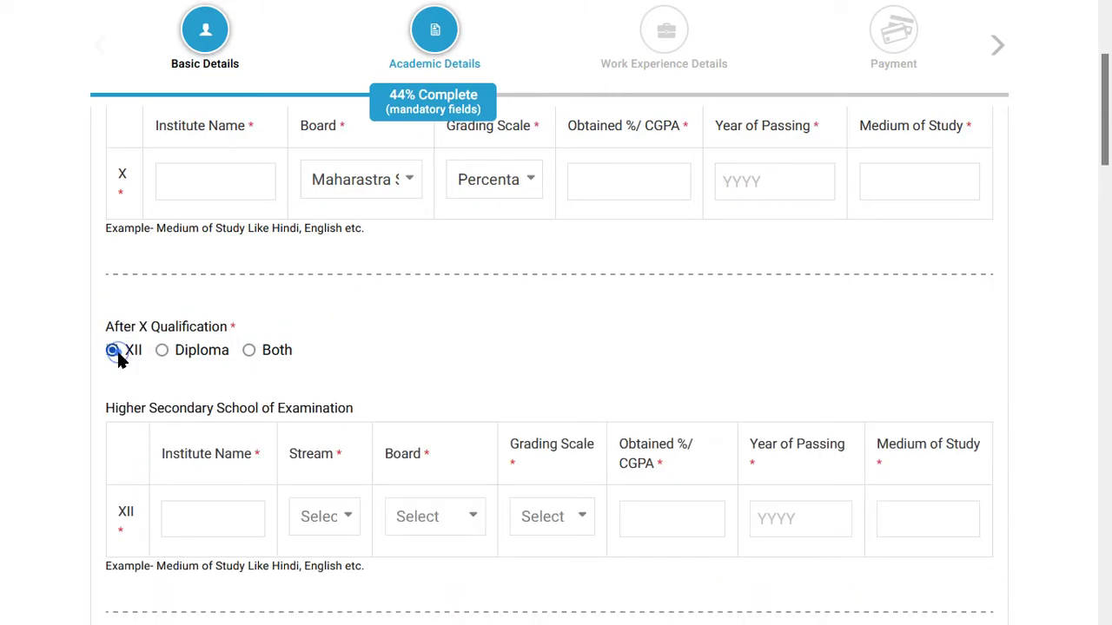
Go through the institute name, stream and board fields of the Higher Secondary School table.
scroll(118, 357, down, 2)
drag(161, 352, 231, 355)
click(221, 391)
drag(335, 352, 290, 352)
click(339, 414)
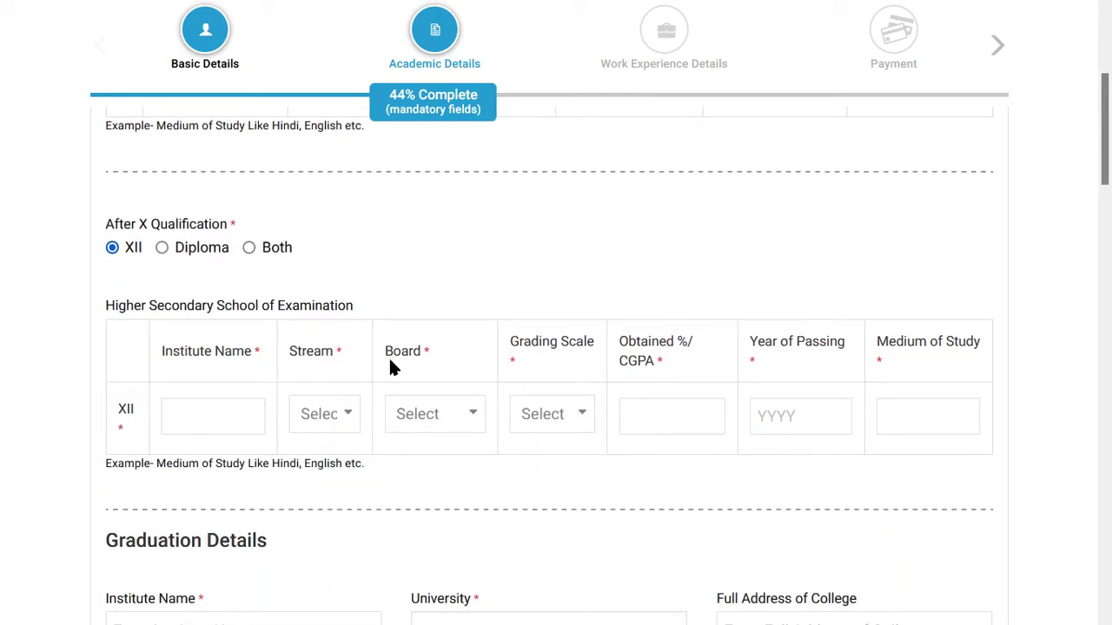
drag(386, 352, 430, 352)
click(424, 404)
Set the Class XII grading scale to Percentage and the obtained marks to 78.
drag(575, 345, 556, 377)
click(553, 414)
click(578, 477)
click(581, 484)
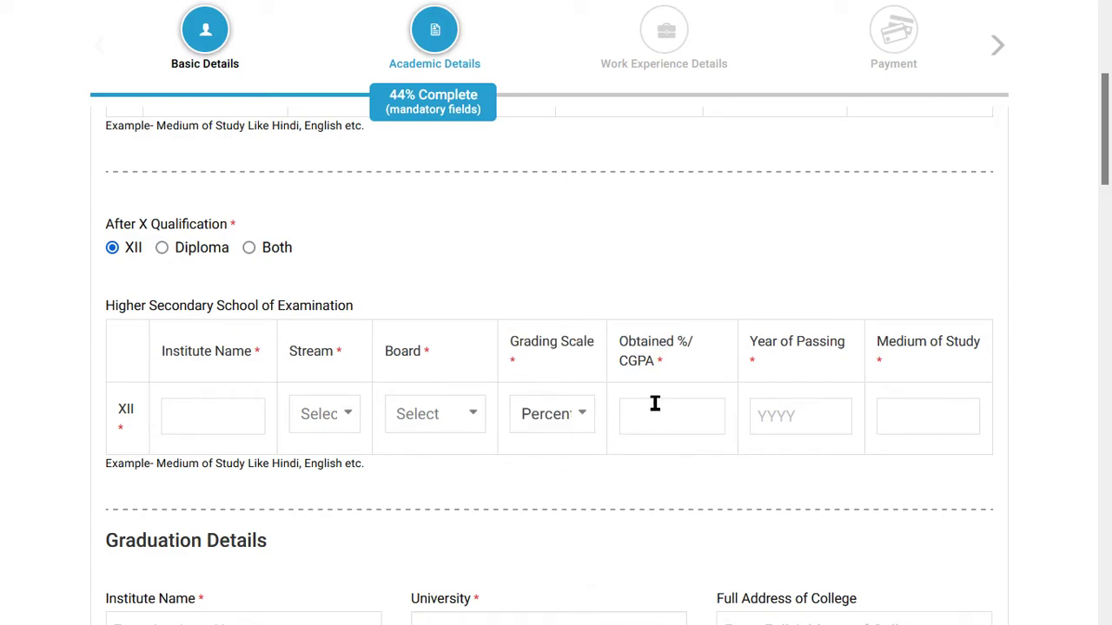
click(663, 429)
click(663, 430)
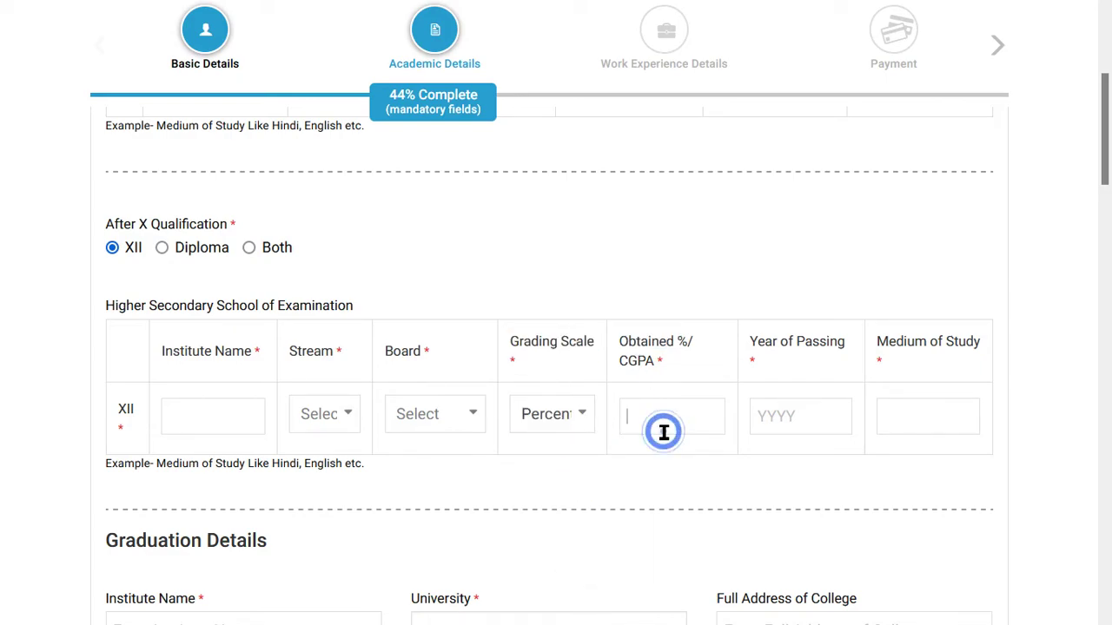
click(647, 421)
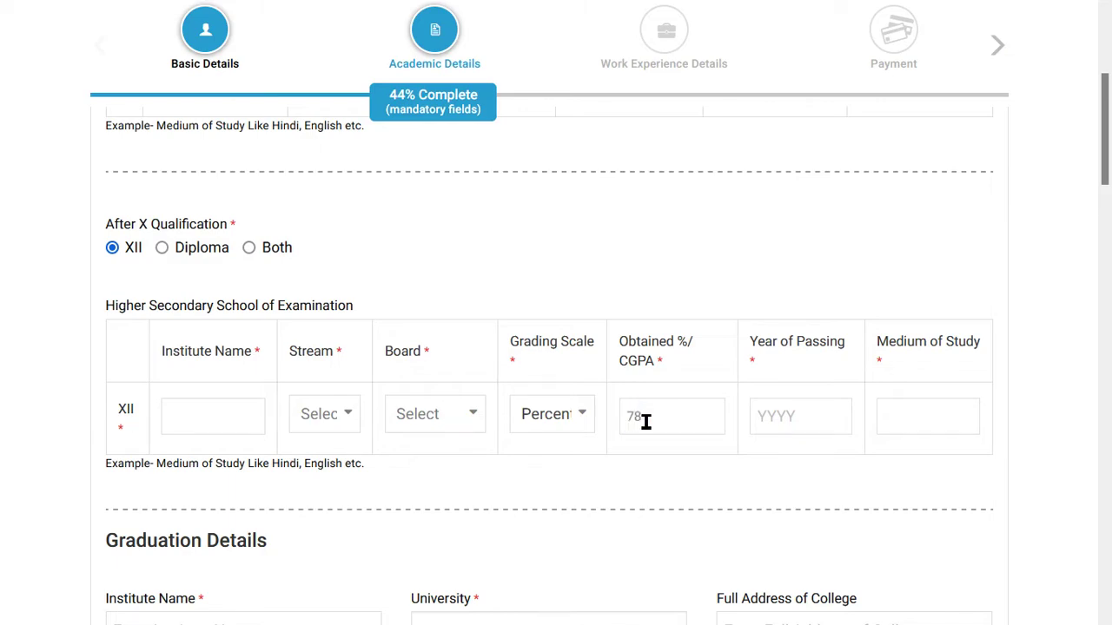
Set the Class XII year of passing to 2012 and enter "En" as the medium of study.
click(788, 410)
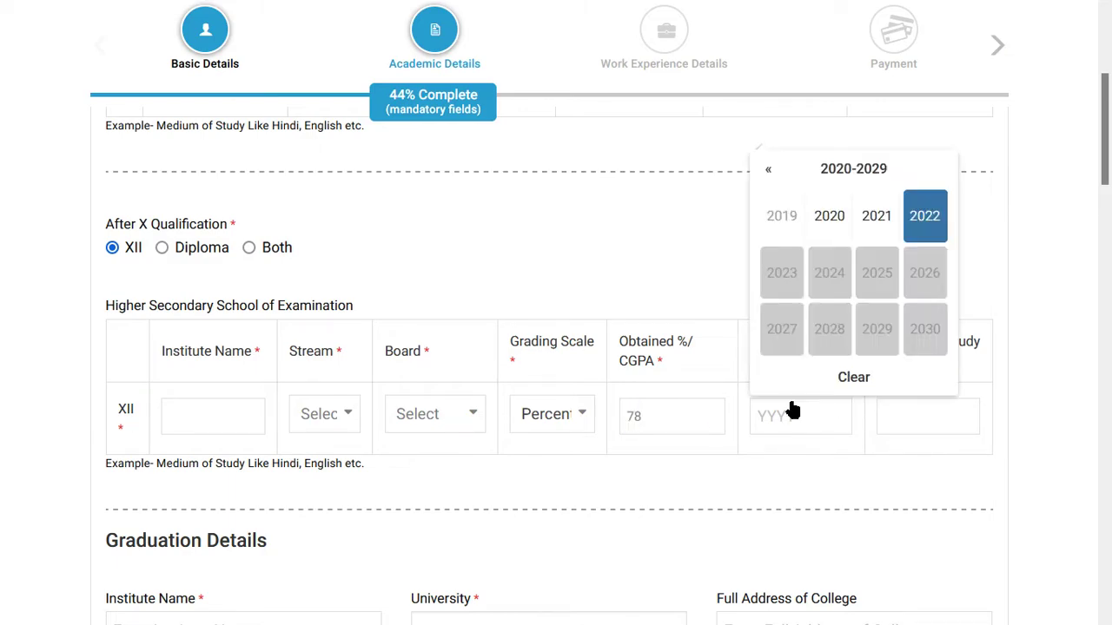
click(771, 166)
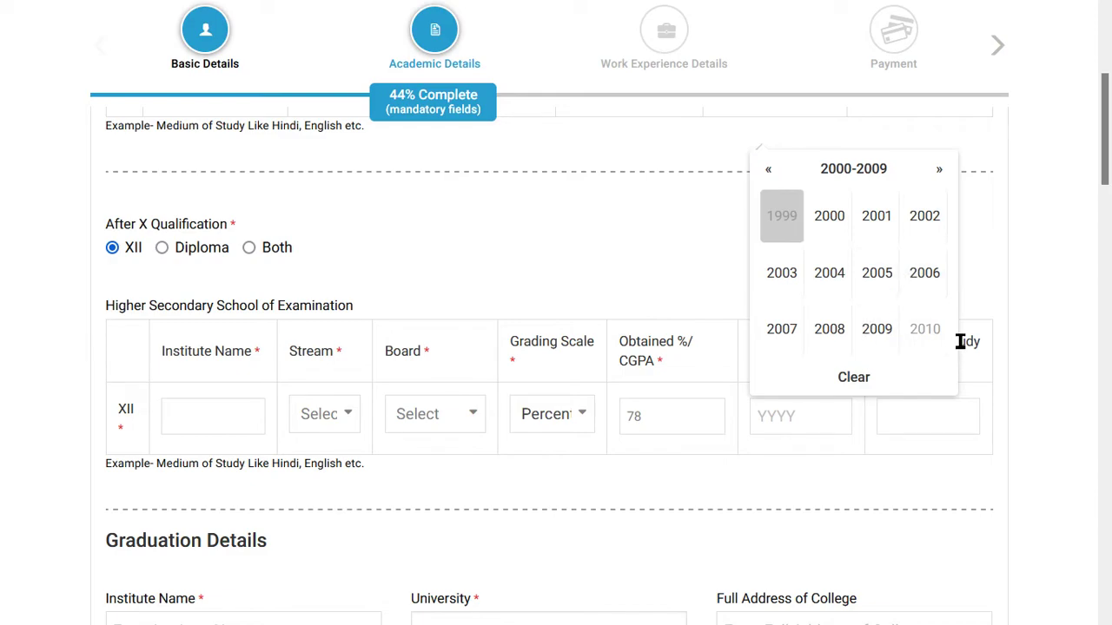
click(939, 170)
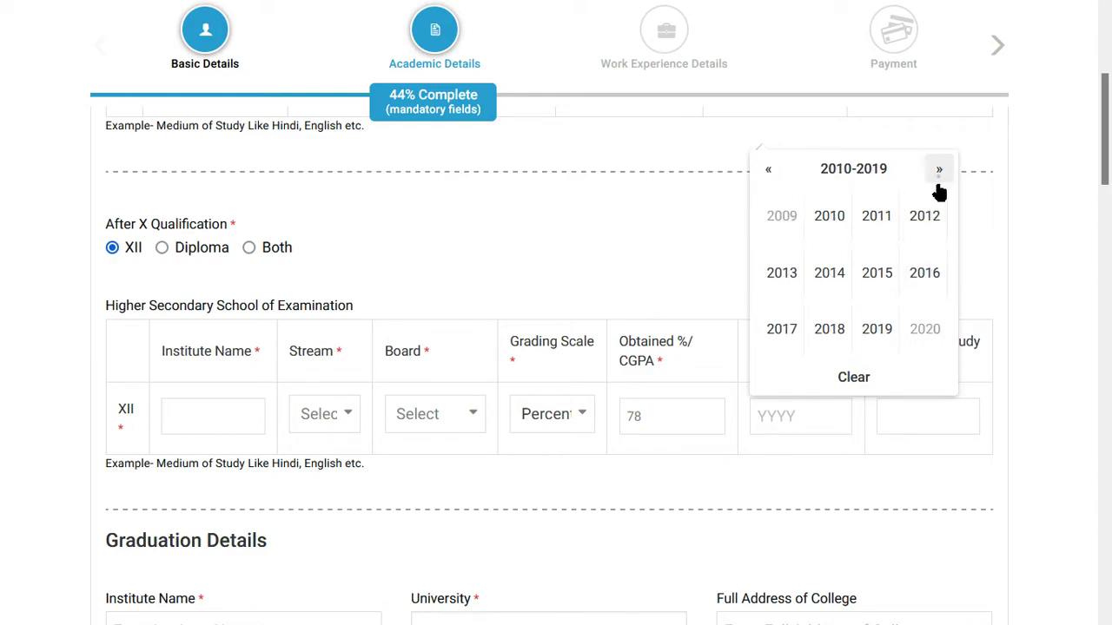
click(912, 221)
click(908, 428)
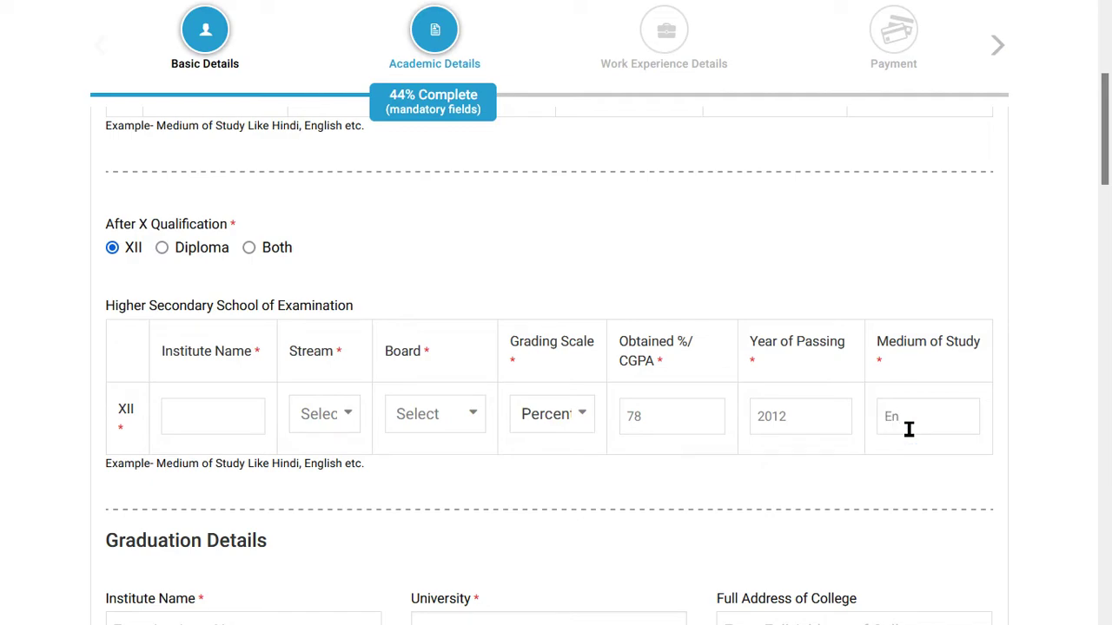
Under Graduation Details, choose the Indian Institute of Management, Ahmedabad as the university.
scroll(496, 384, down, 4)
triple_click(174, 233)
click(276, 244)
click(154, 285)
click(215, 332)
click(449, 333)
click(558, 437)
Go through the college address, contact, email, principal, degree type, degree and specialization fields of the graduation section.
click(774, 315)
click(186, 415)
click(489, 413)
click(795, 430)
scroll(674, 437, down, 2)
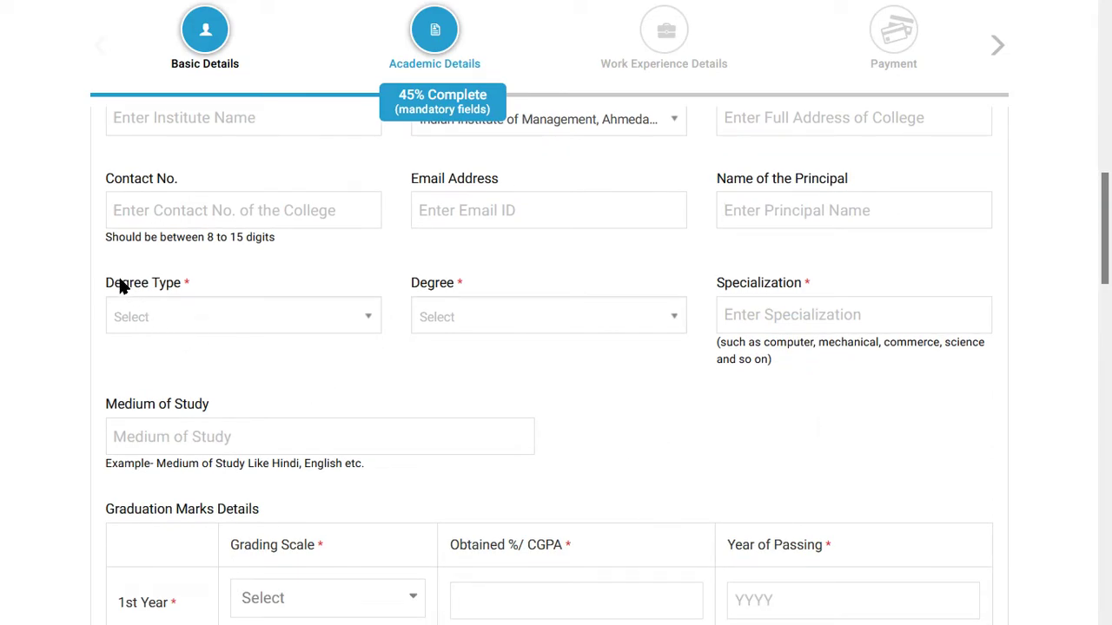
drag(107, 280, 218, 298)
click(468, 314)
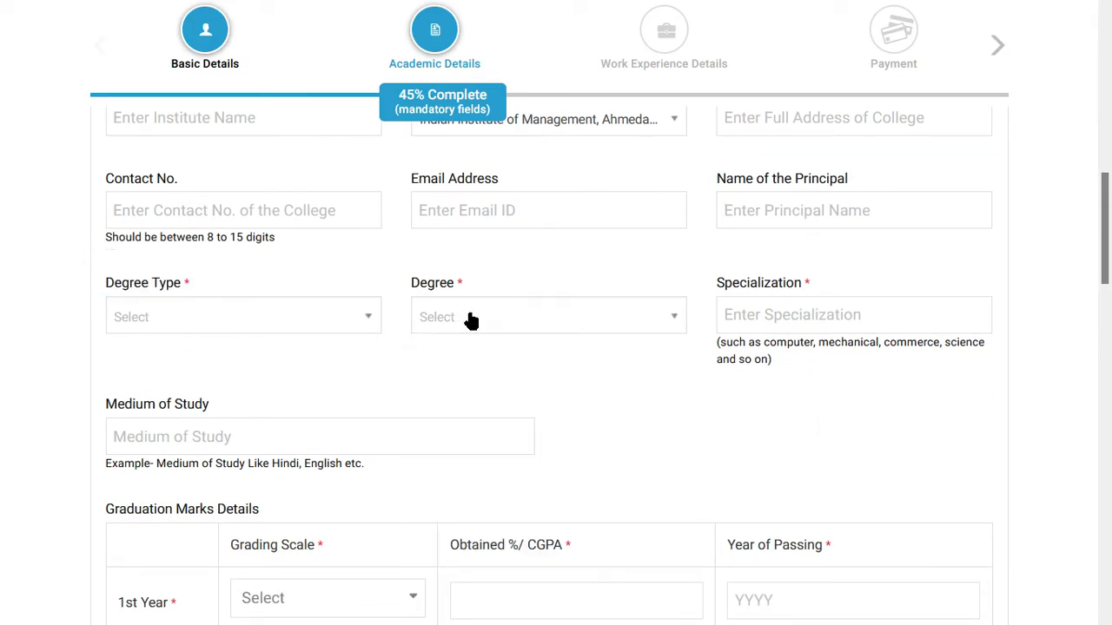
click(794, 309)
Examine the medium of study field and the year-wise grading scale, marks and year columns under Graduation Marks Details.
scroll(793, 308, down, 1)
drag(112, 305, 345, 314)
click(200, 335)
scroll(298, 355, down, 1)
double_click(162, 306)
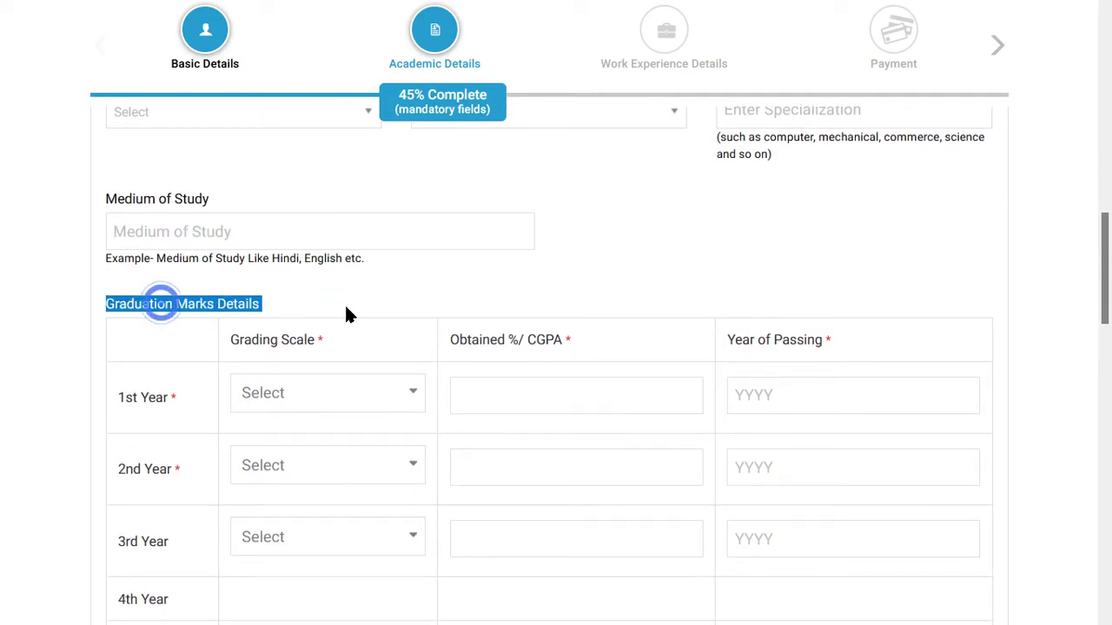
click(345, 312)
scroll(345, 309, down, 2)
triple_click(139, 195)
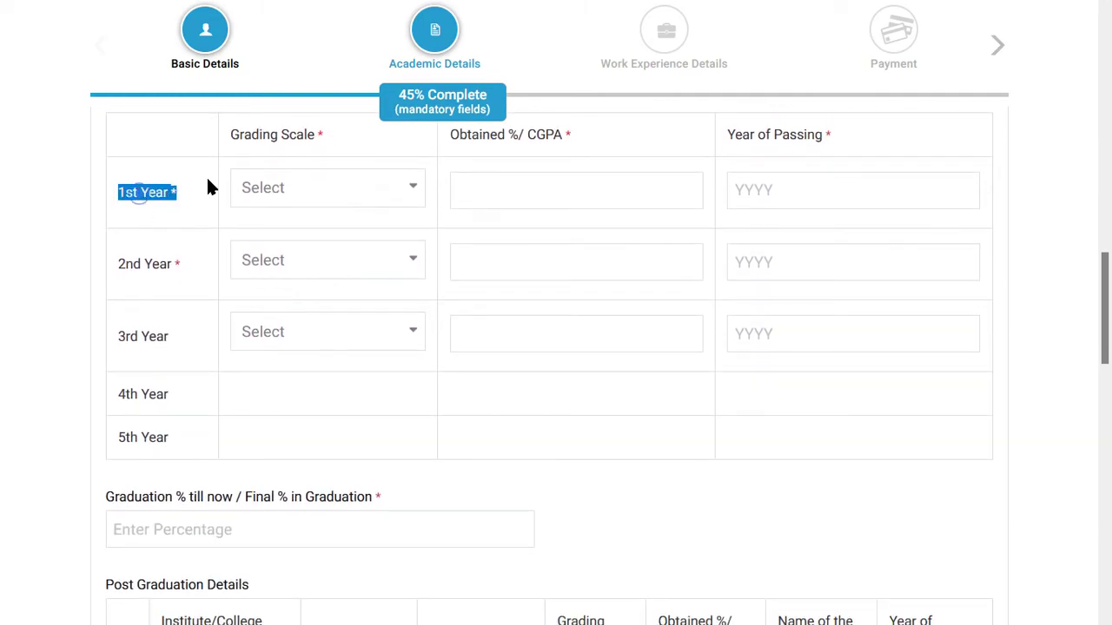
triple_click(266, 139)
triple_click(474, 136)
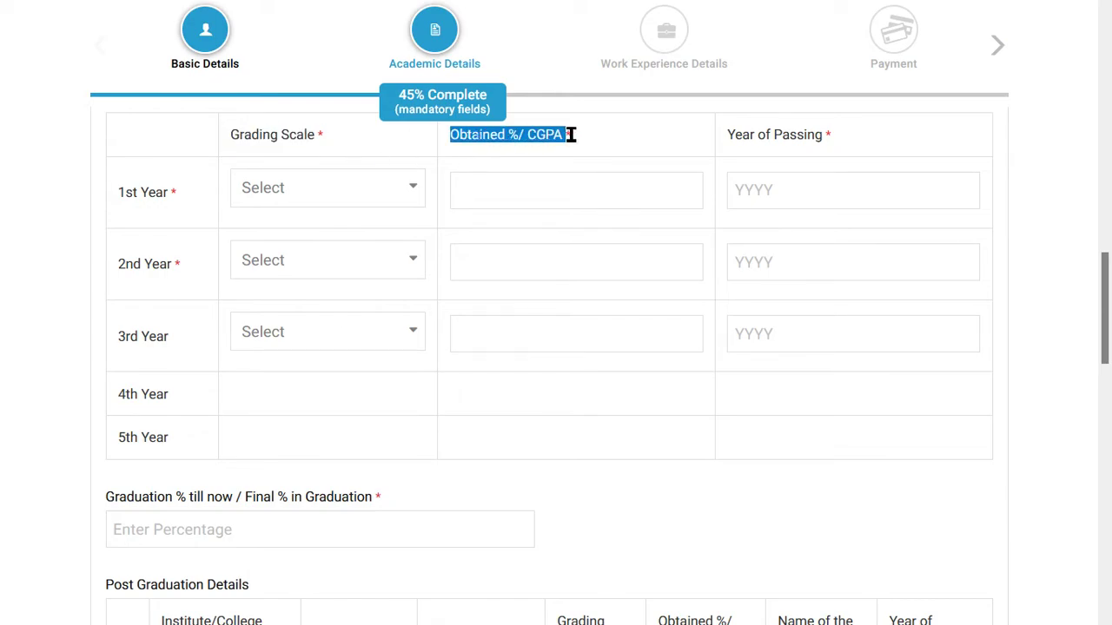
scroll(294, 321, up, 2)
scroll(294, 321, up, 1)
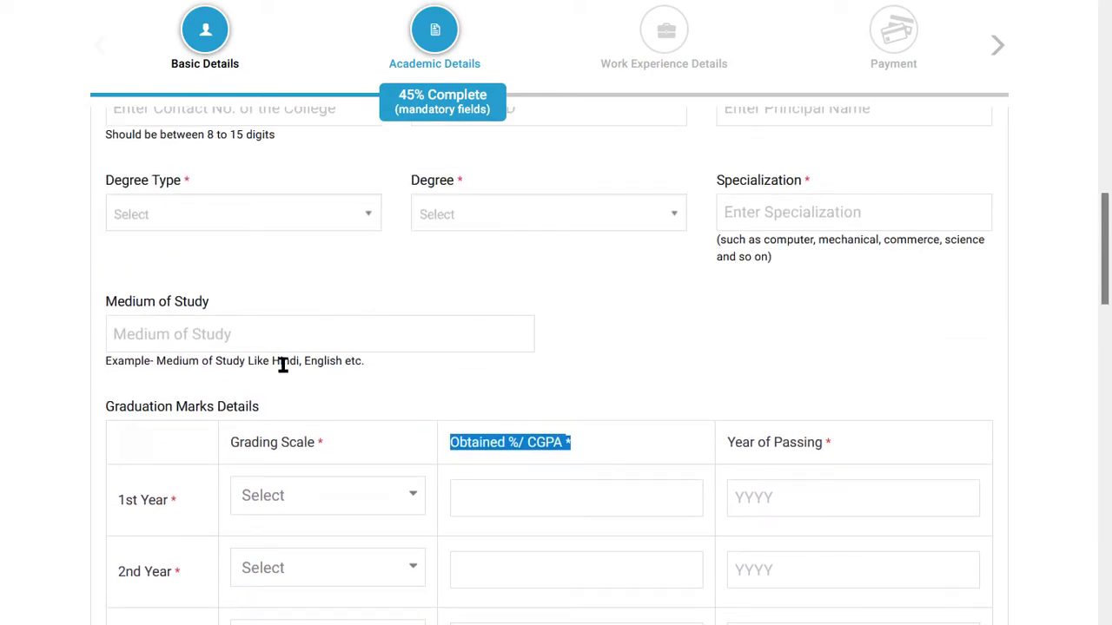
scroll(285, 367, down, 2)
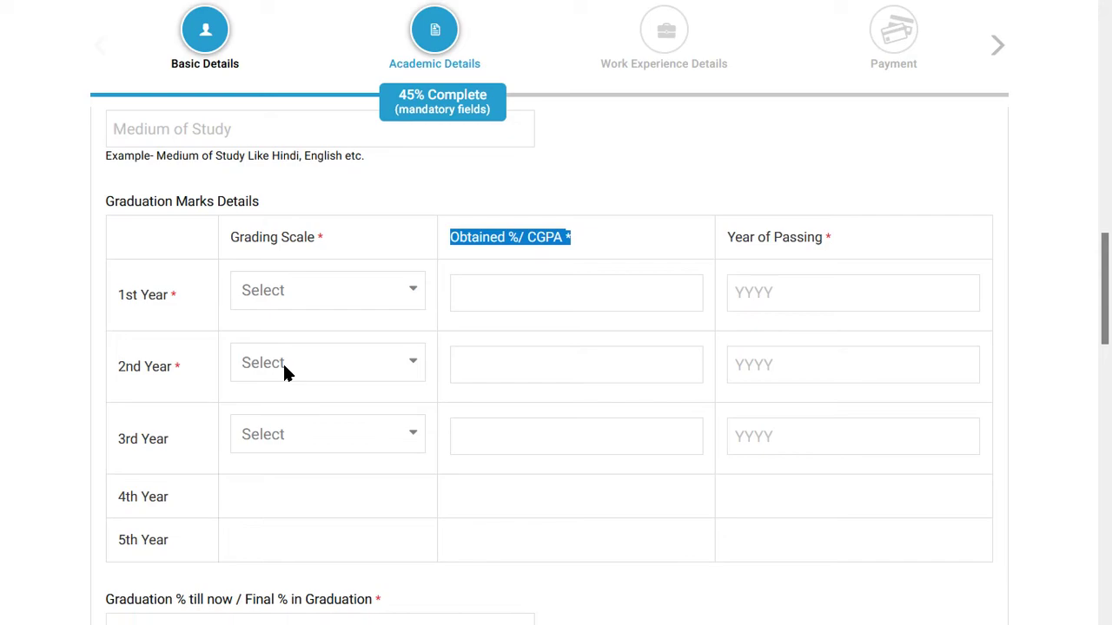
Review the final graduation percentage field and the Post Graduation Details table.
scroll(284, 364, down, 4)
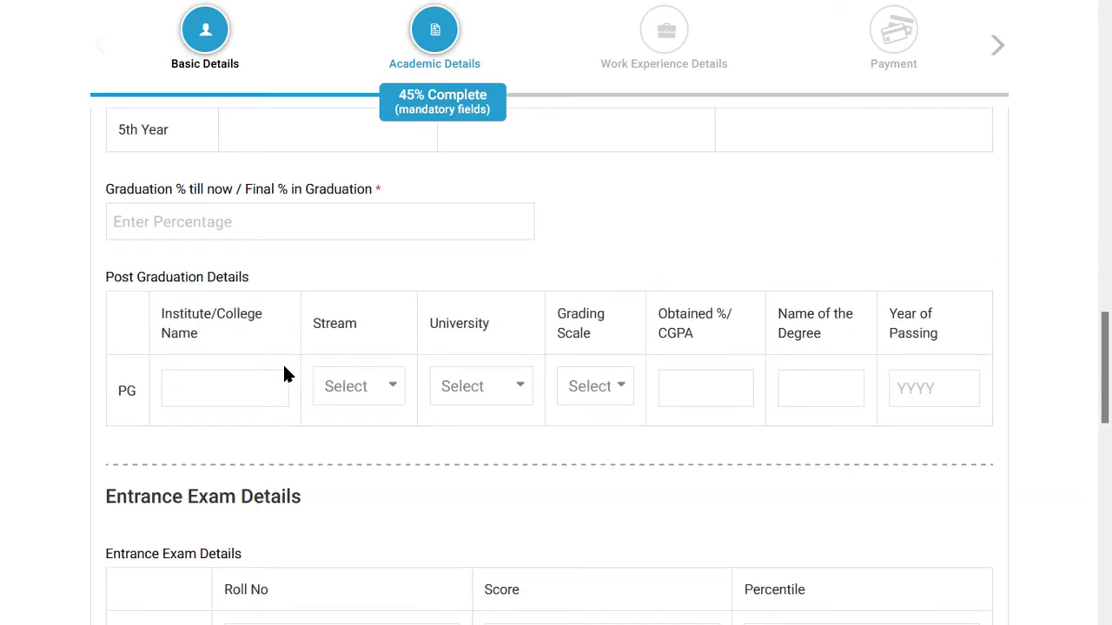
triple_click(139, 280)
scroll(191, 308, down, 1)
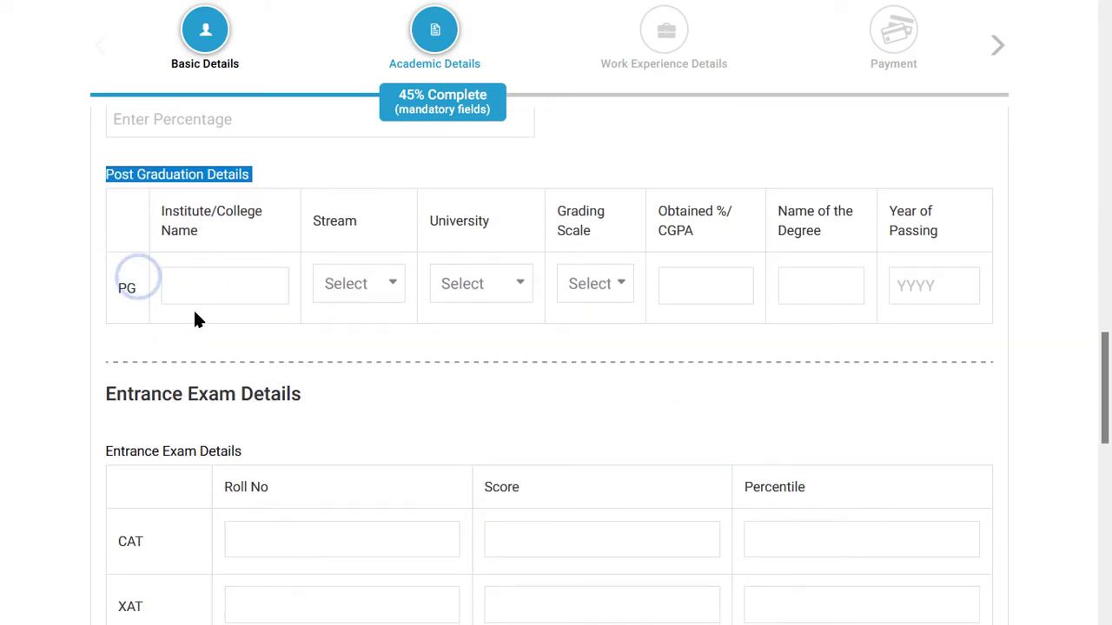
click(215, 276)
scroll(229, 301, up, 9)
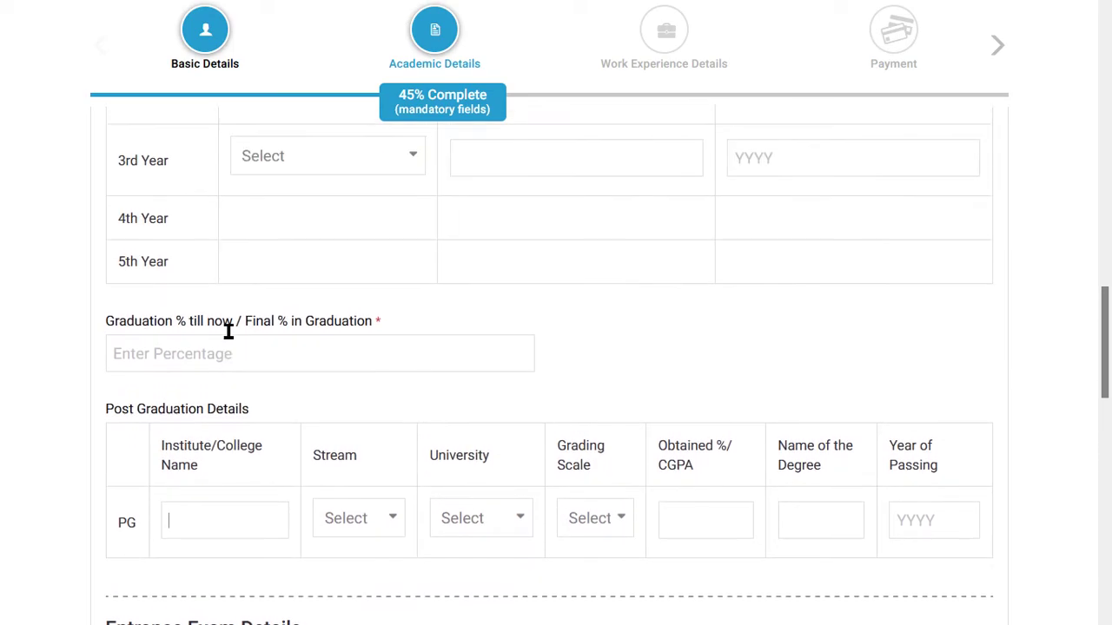
scroll(281, 398, down, 2)
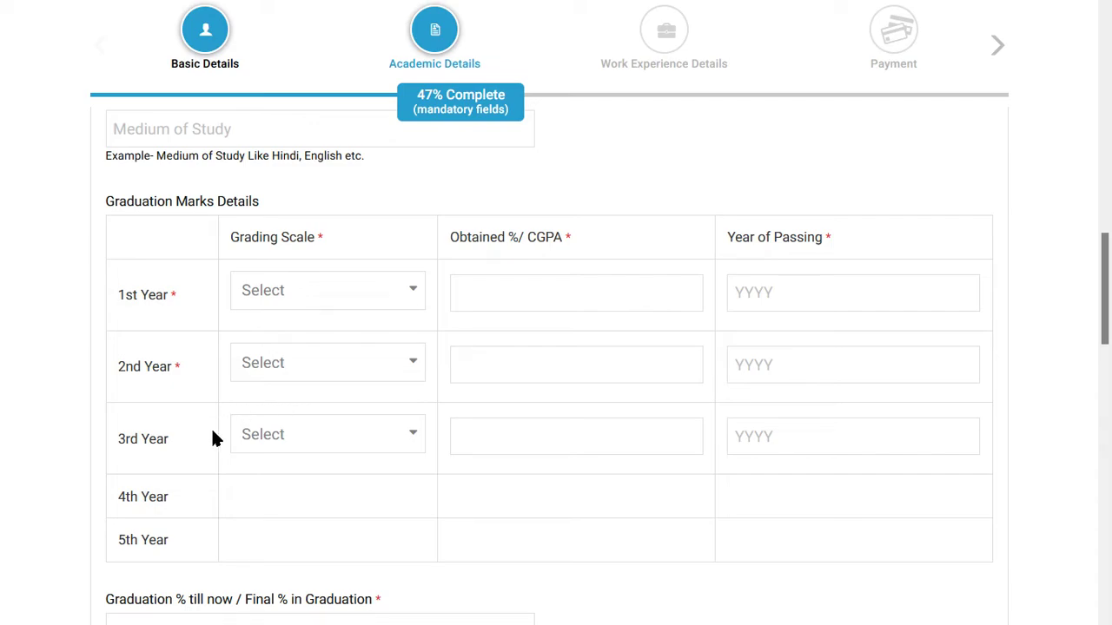
scroll(213, 436, down, 8)
scroll(213, 436, up, 2)
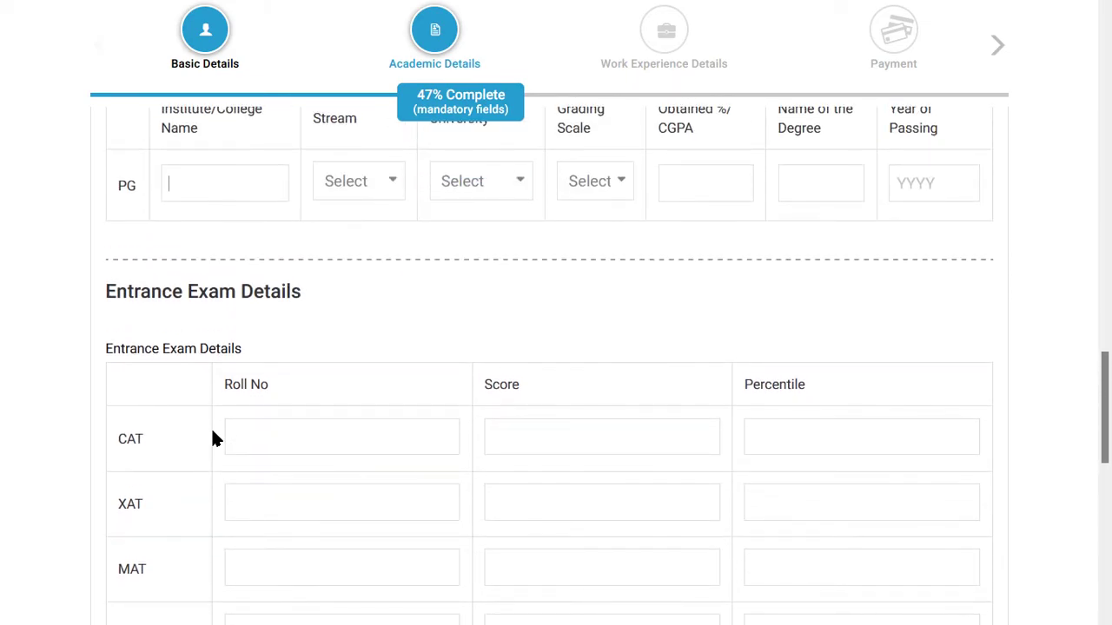
Examine the Entrance Exam Details table with its CAT, XAT, MAT and CMAT rows and roll number, score and percentile fields.
scroll(215, 438, down, 1)
double_click(131, 339)
click(139, 400)
click(137, 471)
click(146, 545)
click(263, 328)
click(538, 343)
click(803, 336)
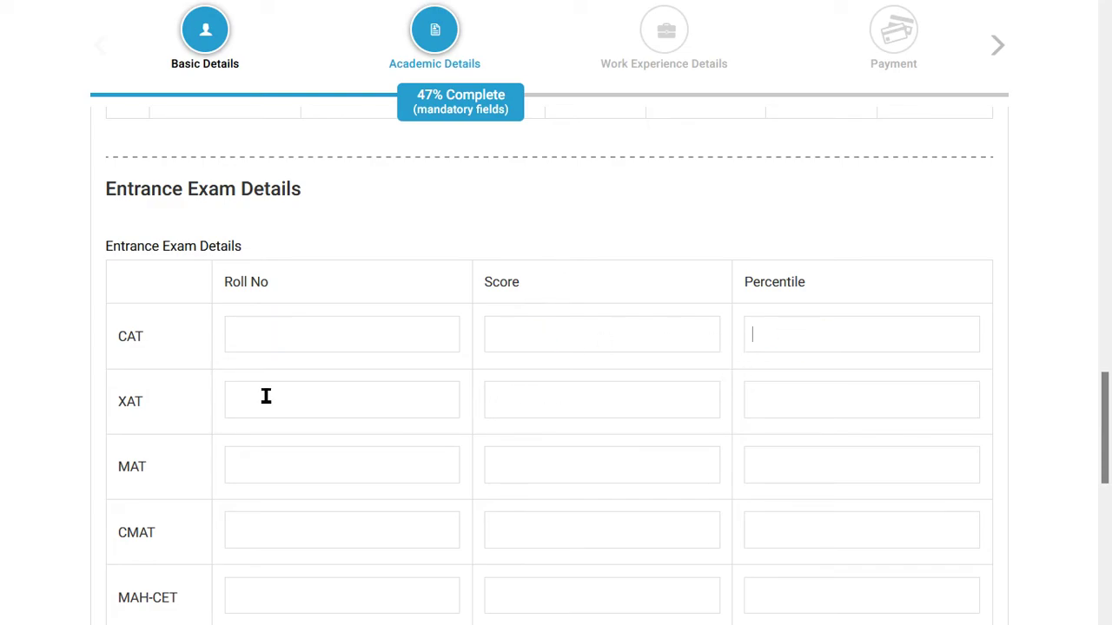
scroll(429, 439, down, 3)
Answer No to appearing for the Sri Balaji Entrance & Screening Test [SBEST].
scroll(148, 323, down, 2)
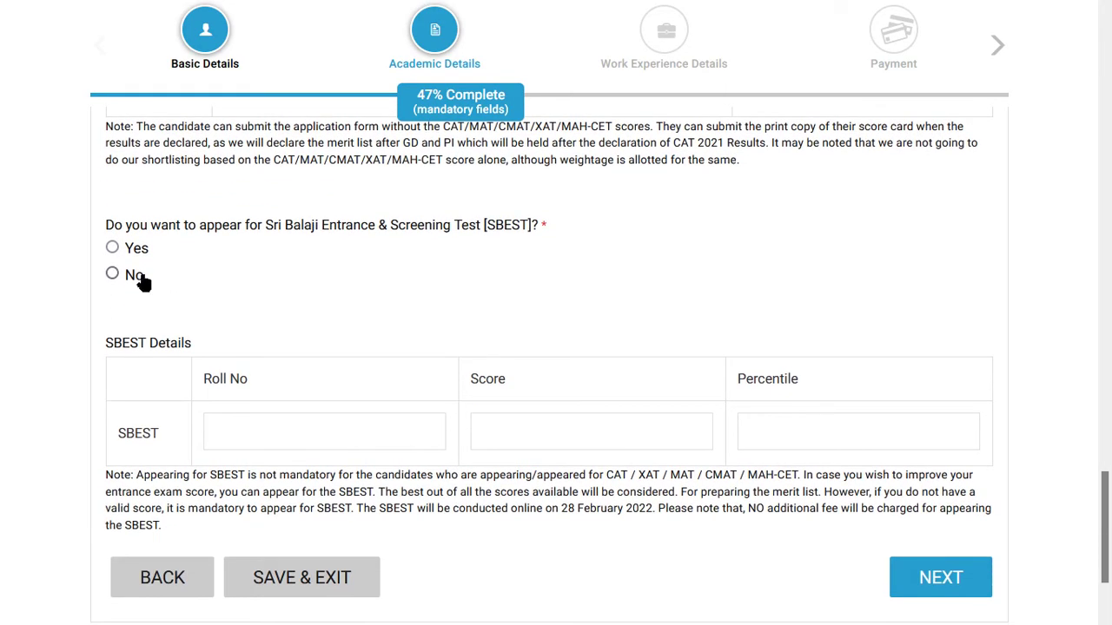
drag(107, 224, 302, 239)
click(318, 271)
scroll(558, 280, down, 2)
Go through the roll number, score and percentile fields of SBEST Details and try to open Work Experience Details.
drag(110, 202, 206, 208)
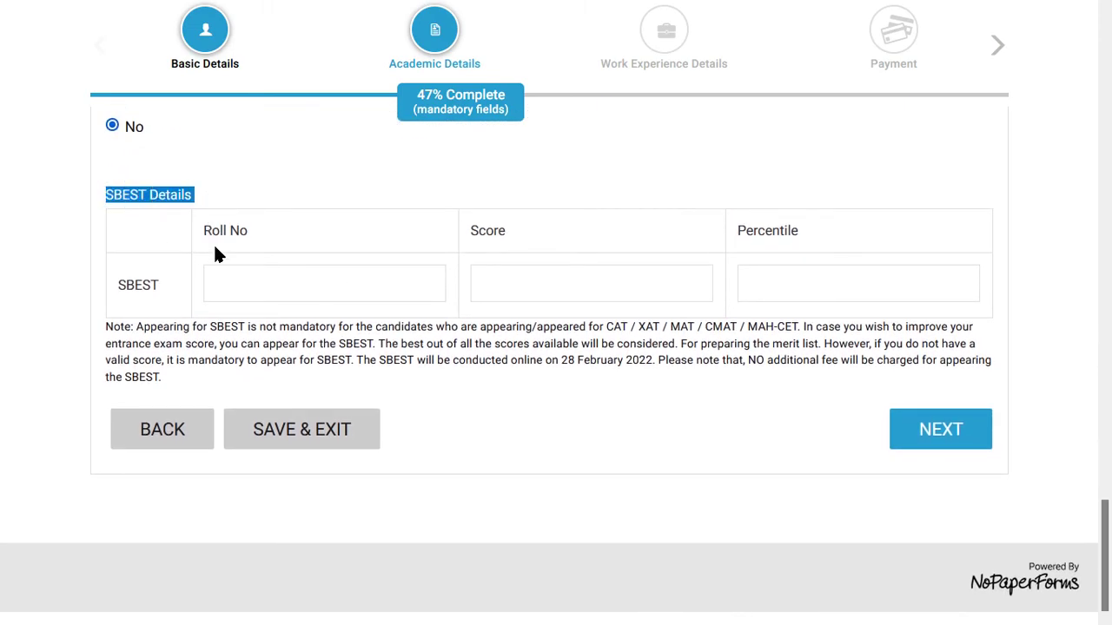
double_click(165, 196)
click(281, 262)
click(495, 288)
click(865, 281)
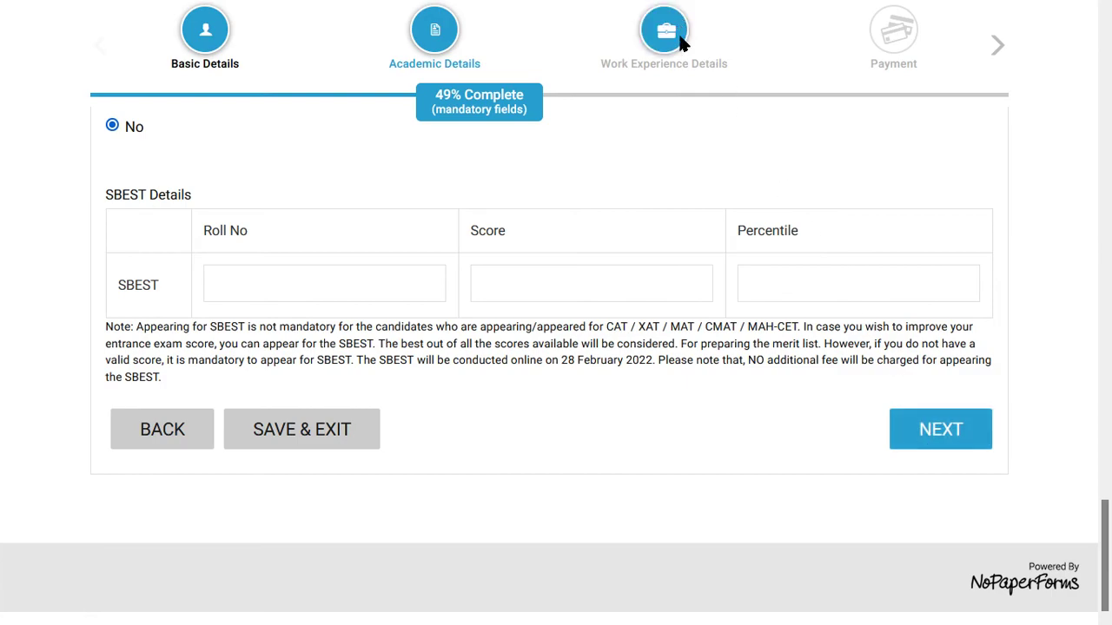
click(672, 66)
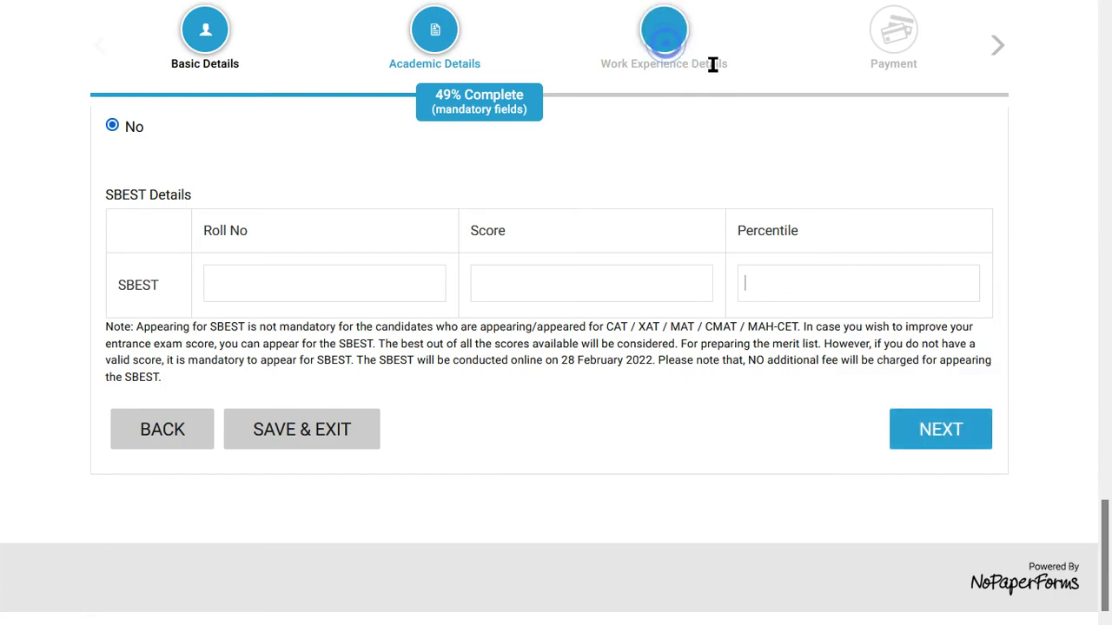